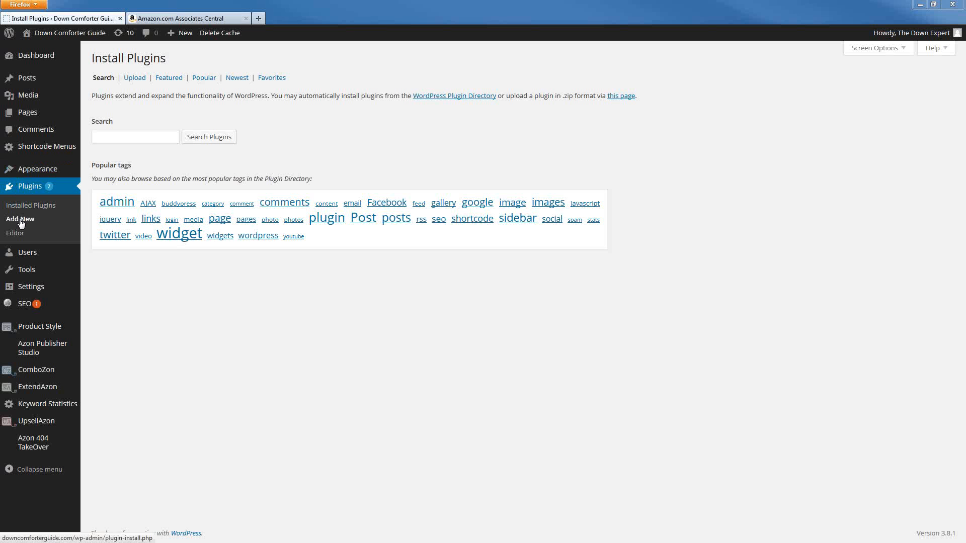
Step: View the zip upload form for installing plugins, and open the settings page of the installed Azon Publisher Studio plugin
left_click(134, 80)
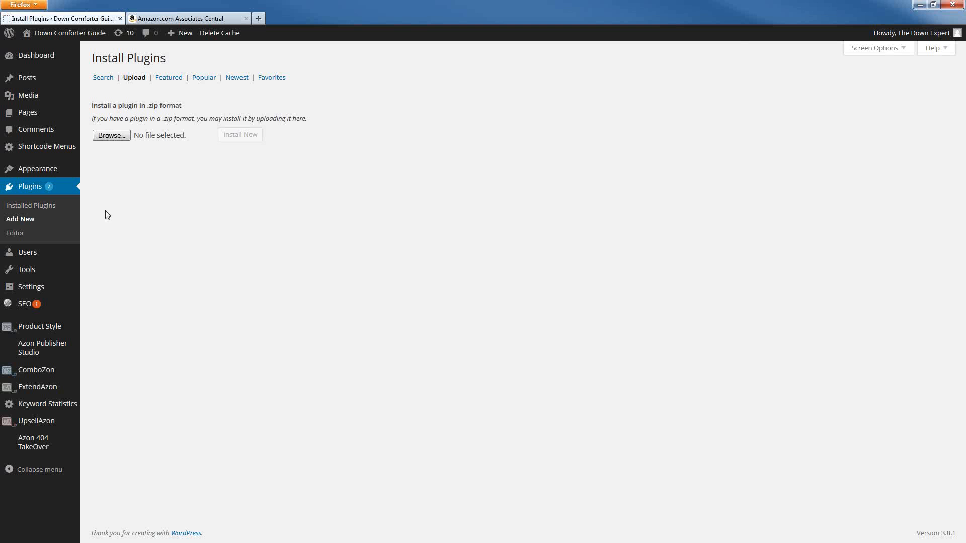
left_click(21, 207)
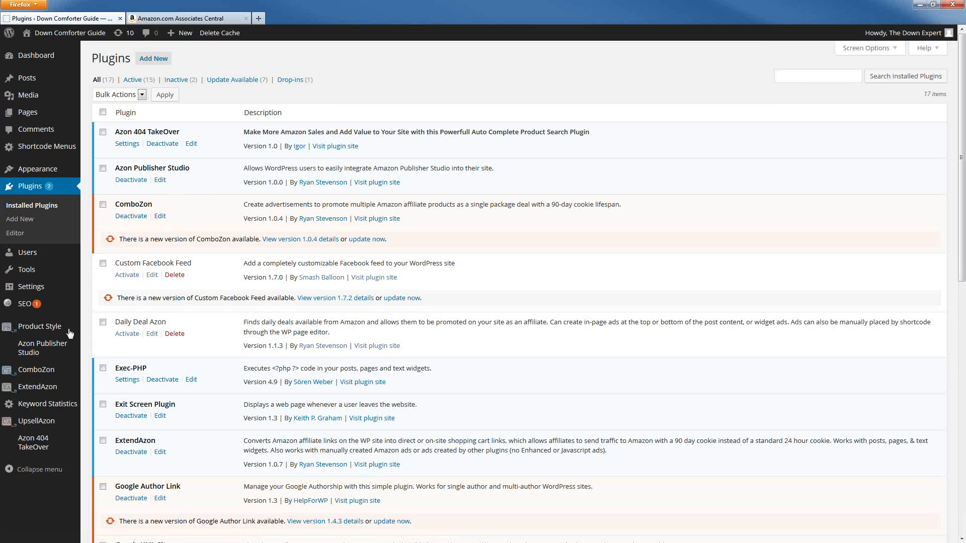
mouse_move(48, 354)
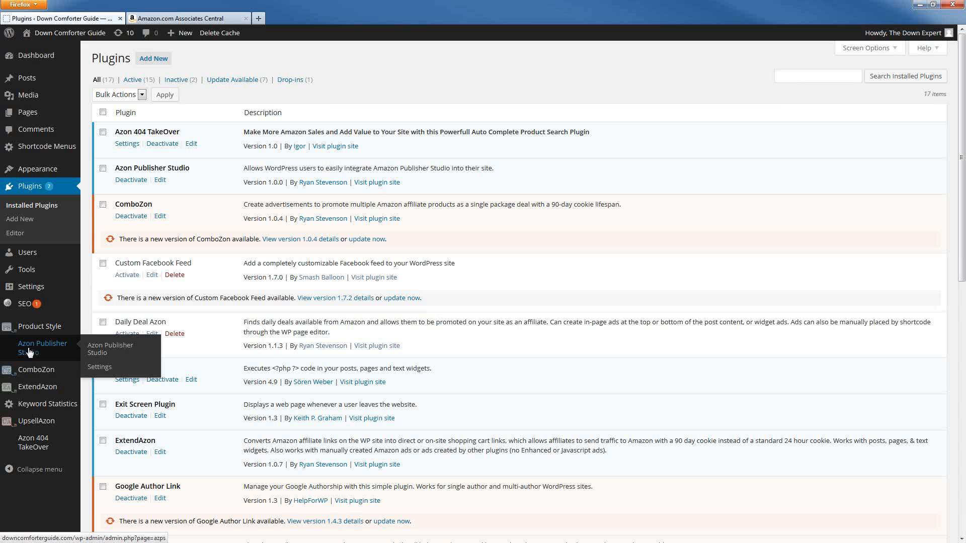
left_click(101, 367)
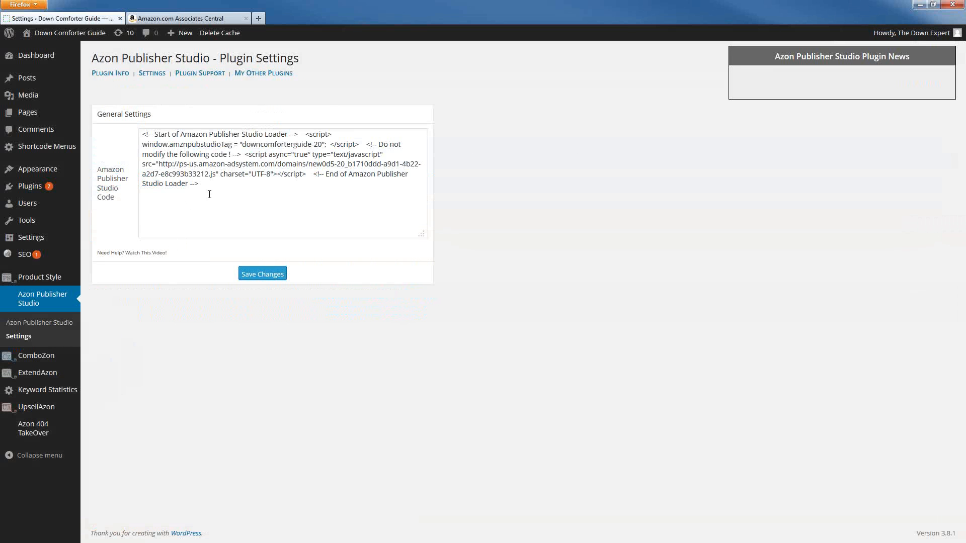
Step: Cut all the existing loader code out of the Amazon Publisher Studio Code setting
left_click_drag(215, 194, 130, 127)
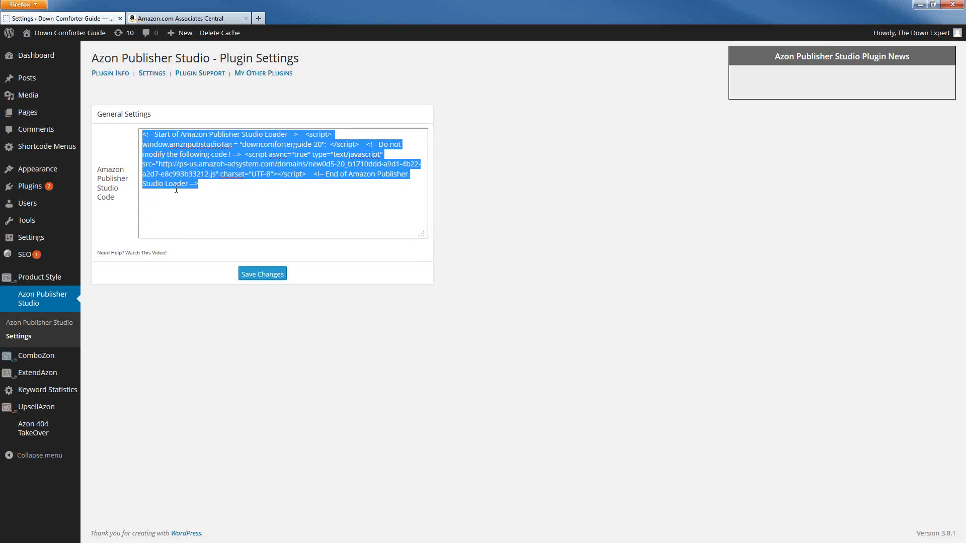
right_click(182, 149)
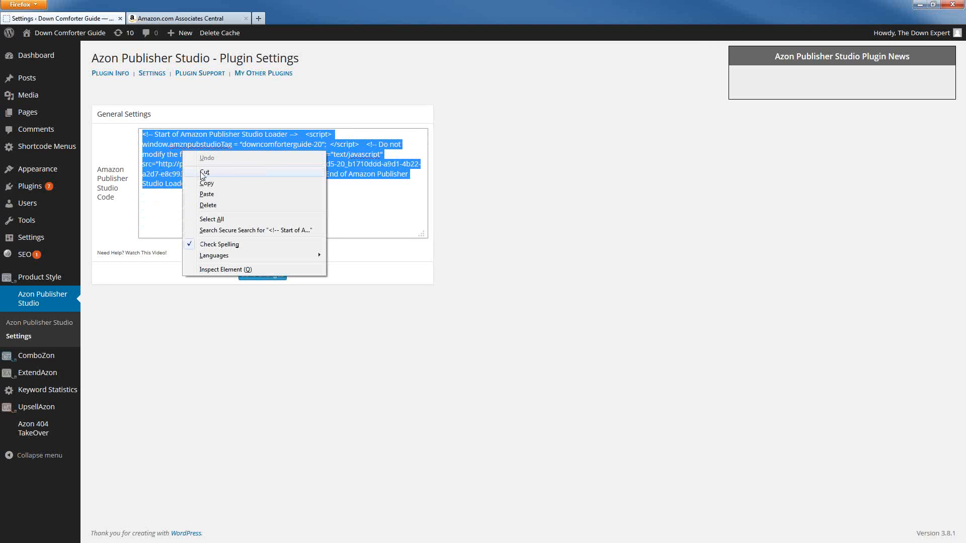
left_click(212, 174)
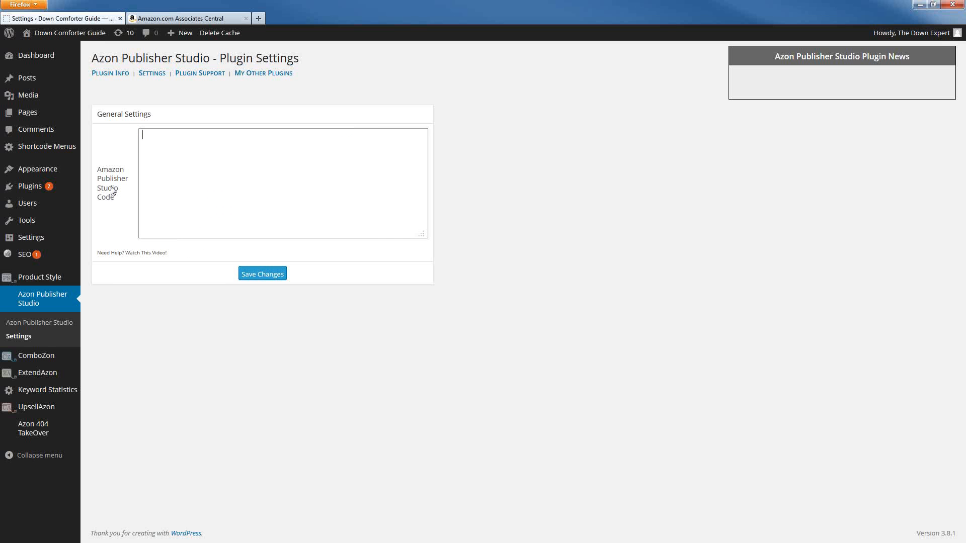
Step: Switch to Amazon Associates Central and view the loader code of the registered Down Comforter Guide instance
left_click(167, 20)
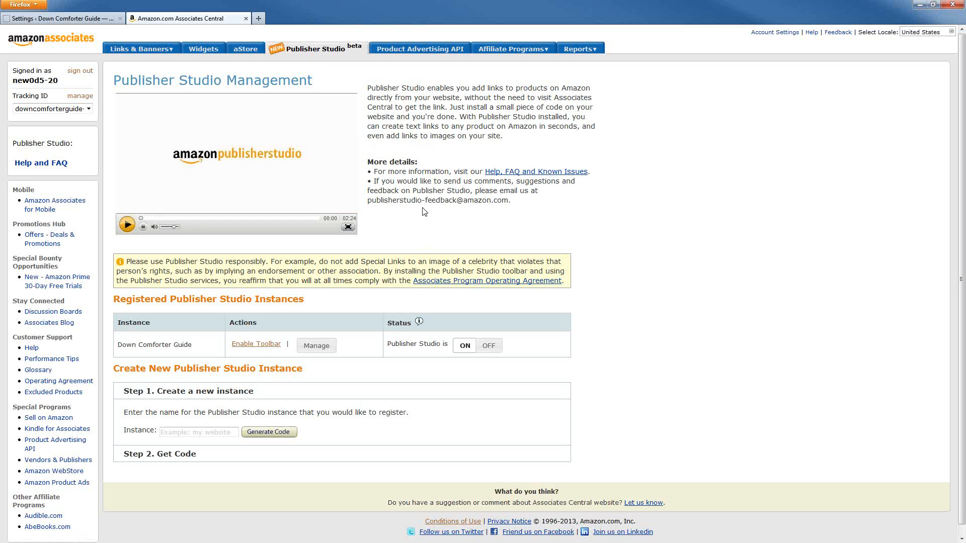
scroll(425, 211, "down", 1)
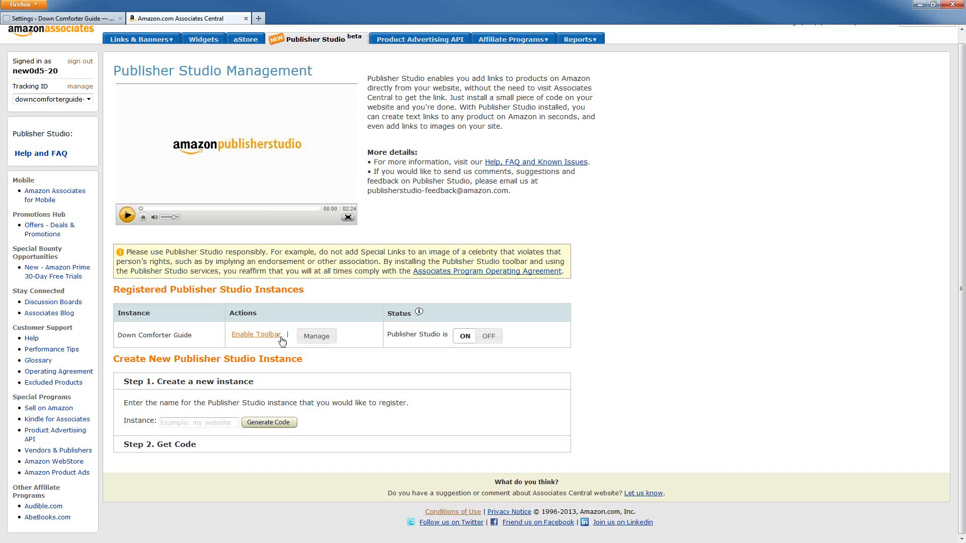
left_click(318, 339)
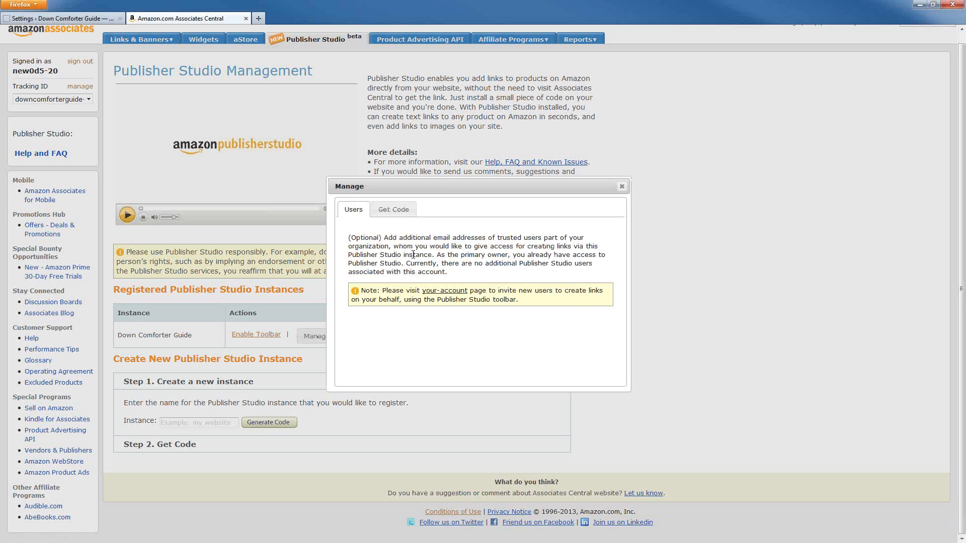
left_click(391, 210)
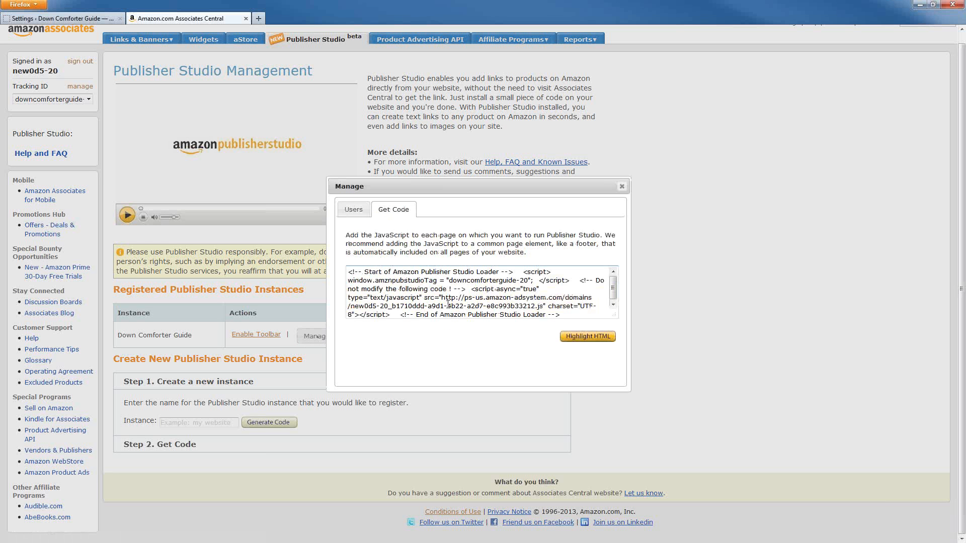
left_click(621, 186)
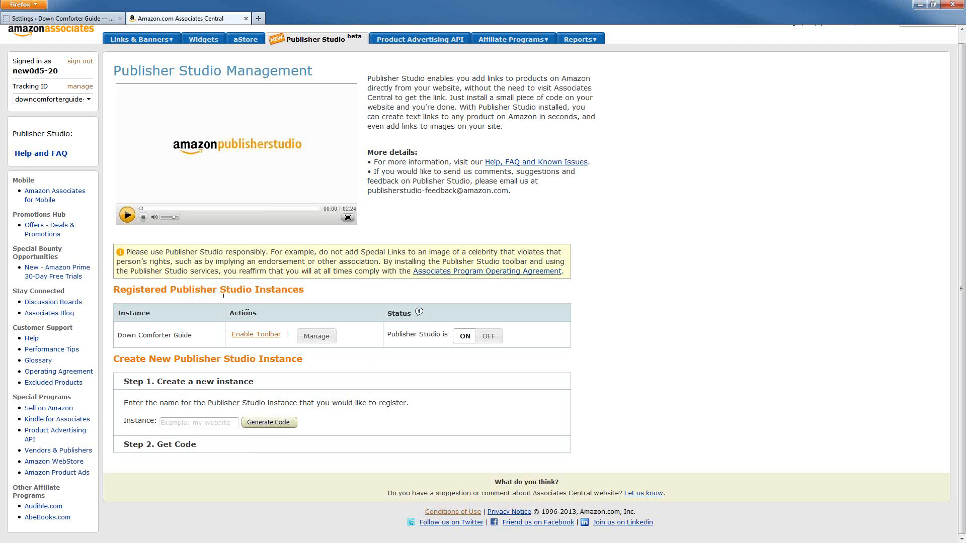
Step: Create a new Publisher Studio instance named DCG and copy its entire generated loader code
left_click(164, 422)
left_click(272, 424)
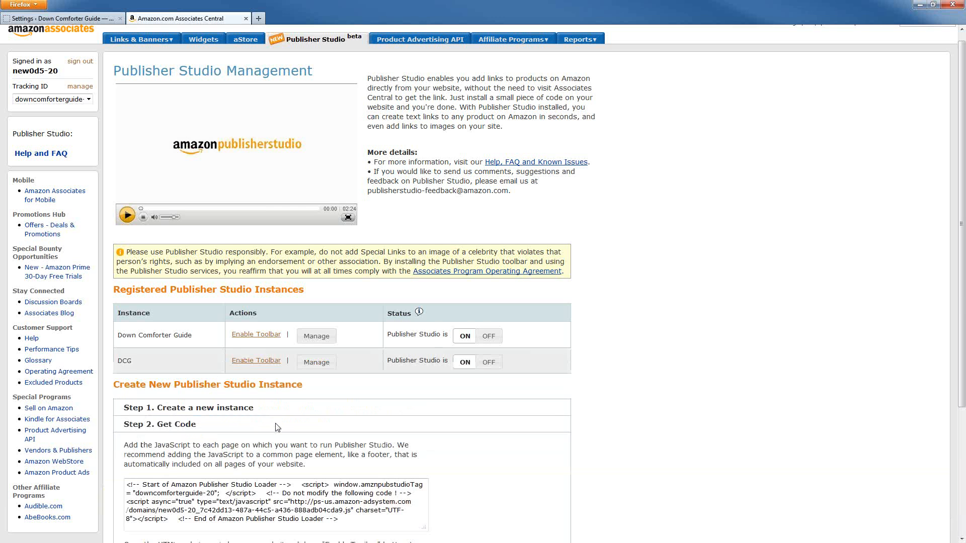
scroll(417, 399, "down", 4)
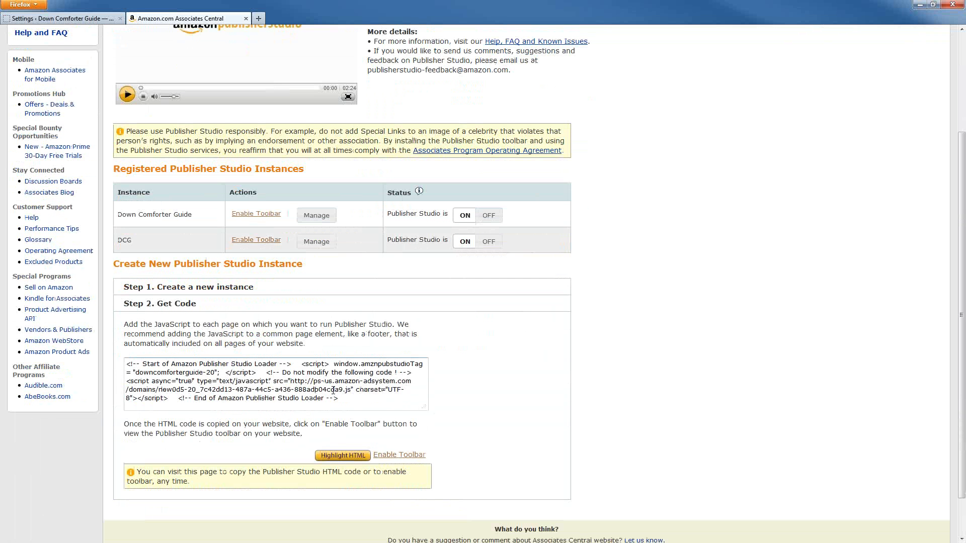
left_click_drag(342, 398, 126, 363)
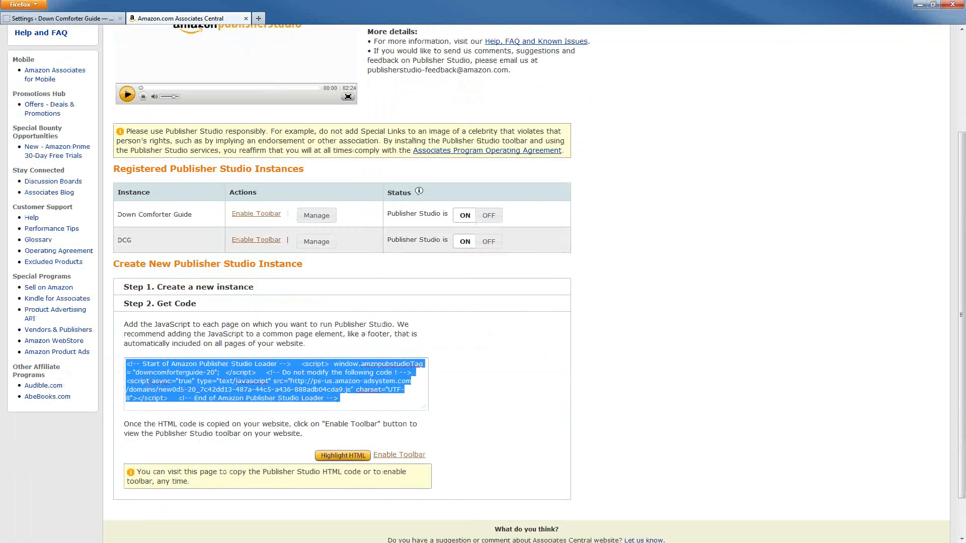
right_click(191, 384)
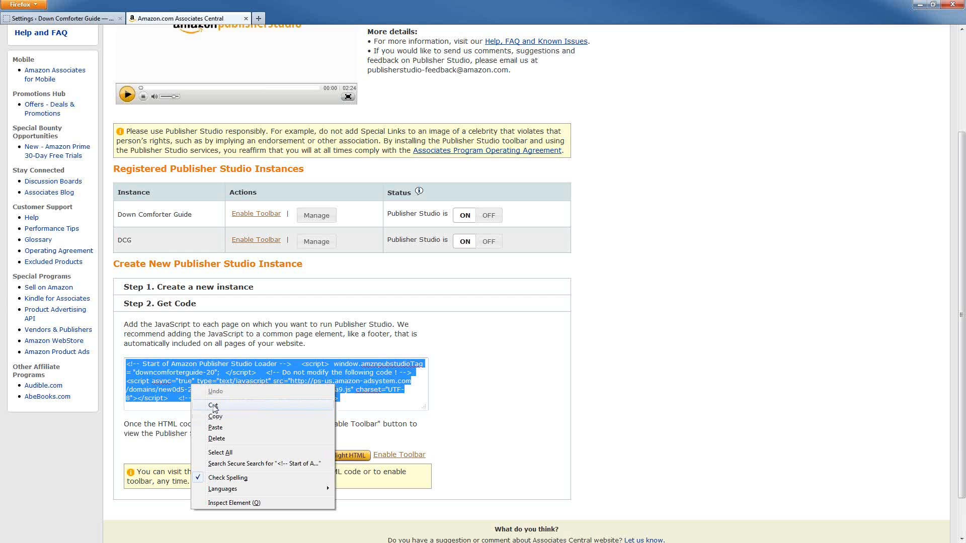
left_click(216, 417)
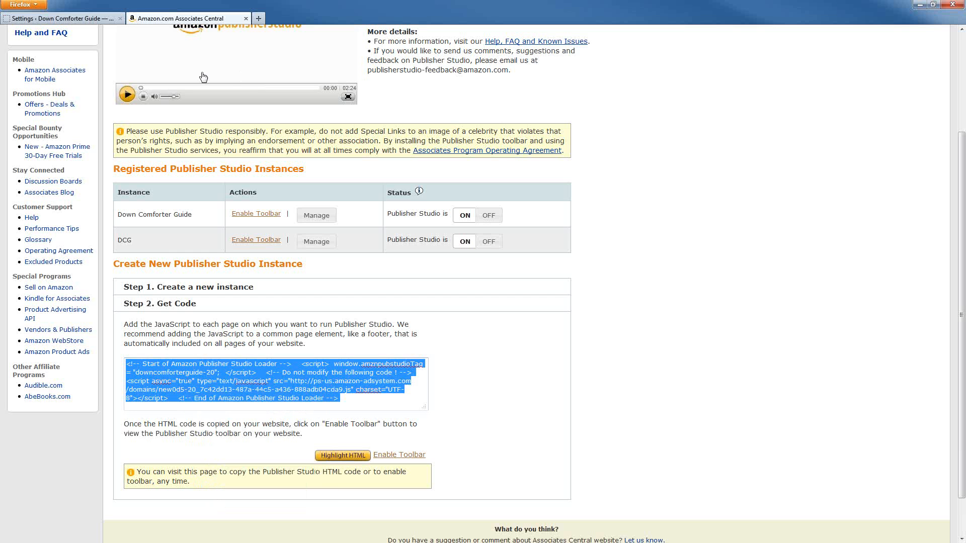
Step: Switch to the WordPress plugin settings, paste the copied loader code as the Amazon Publisher Studio Code and save the changes
left_click(58, 19)
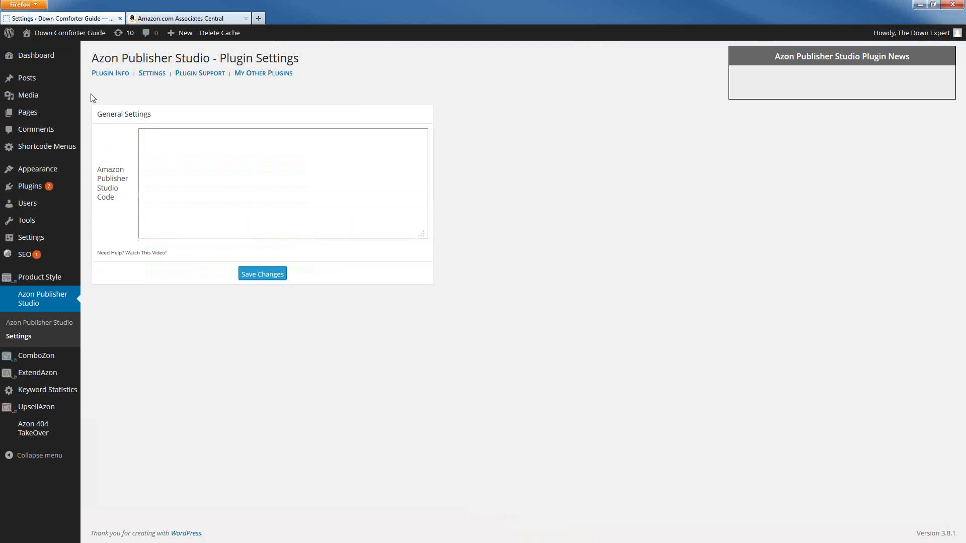
right_click(154, 144)
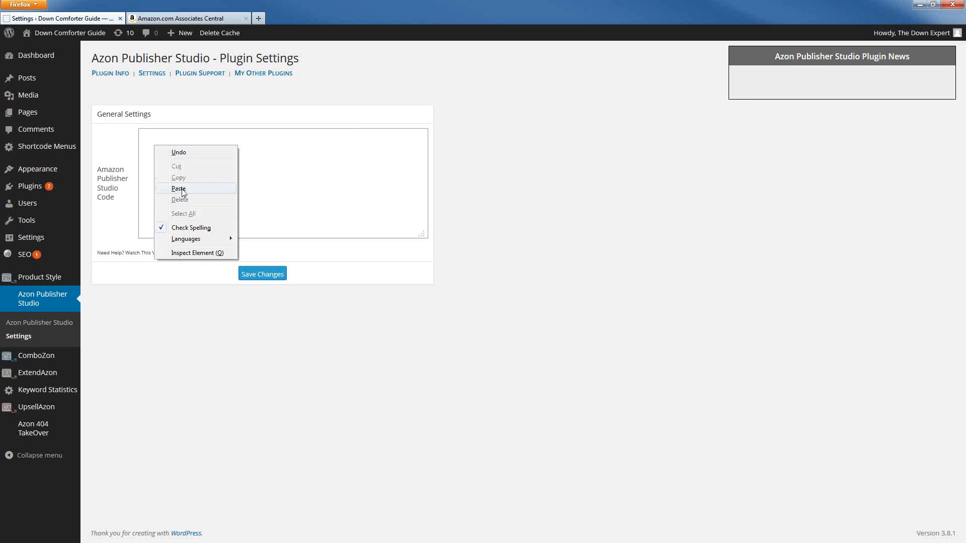
left_click(173, 190)
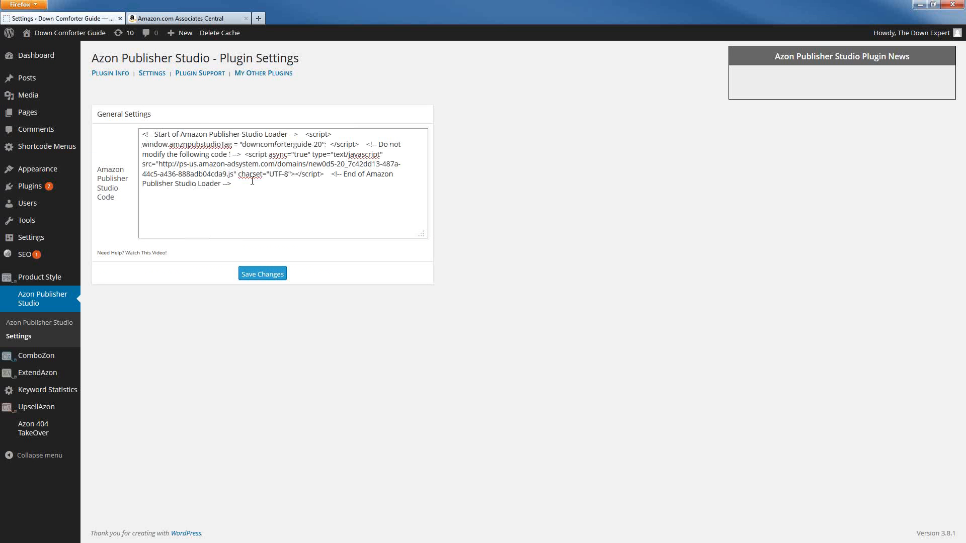
left_click(262, 274)
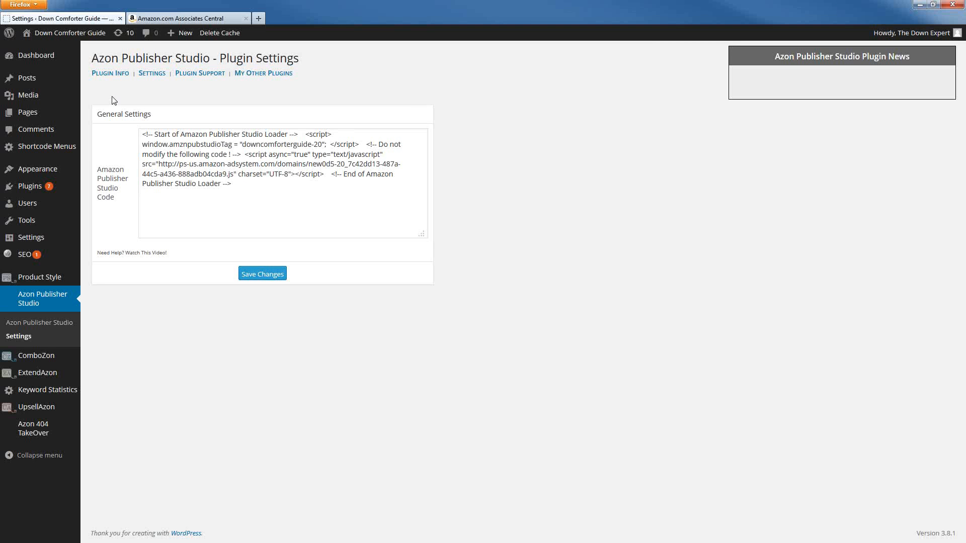
Step: Open the Down Comforter Guide site in a new tab and view its home page
mouse_move(65, 37)
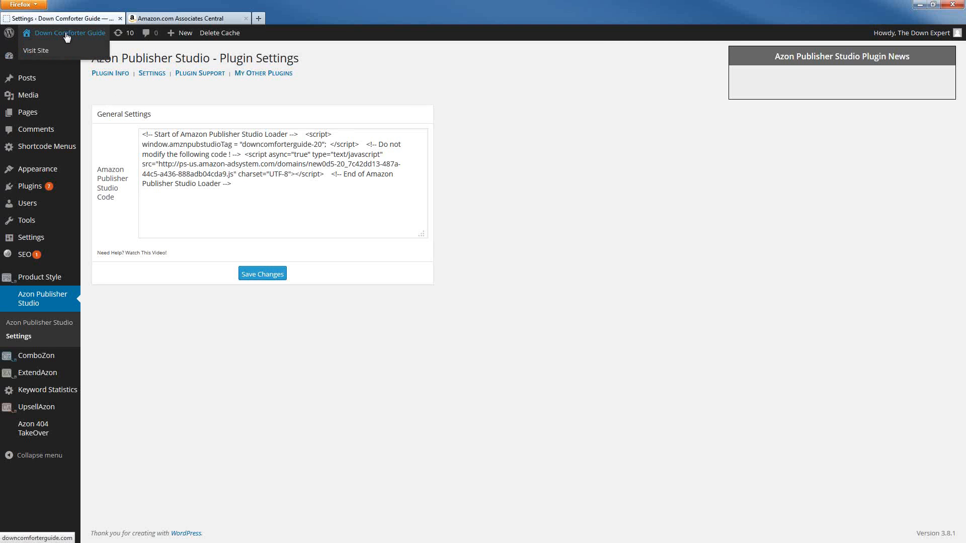
right_click(40, 58)
left_click(68, 62)
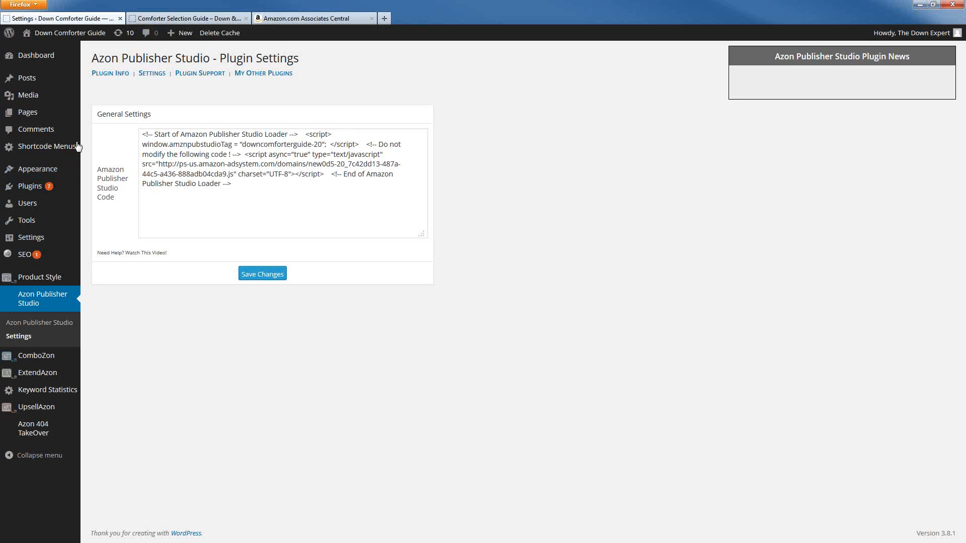
left_click(137, 13)
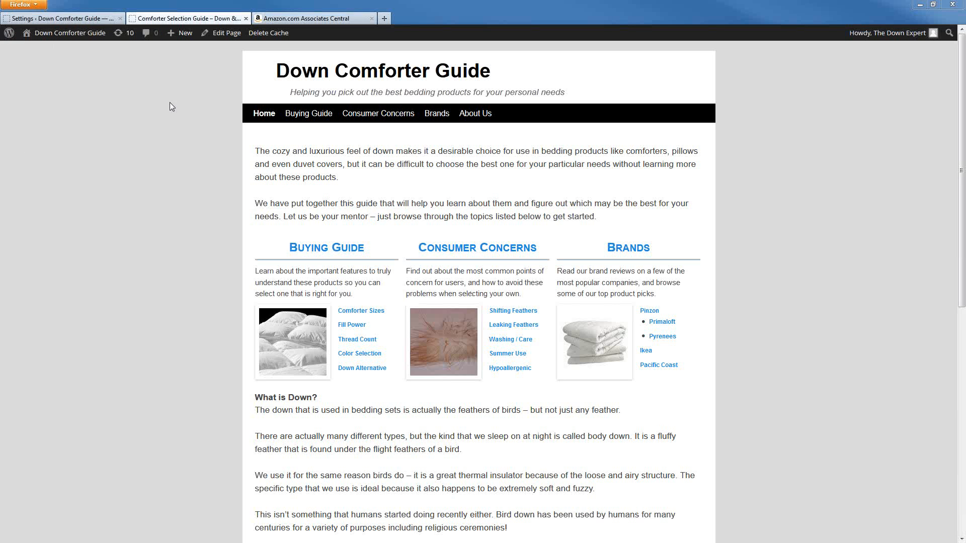
left_click(60, 18)
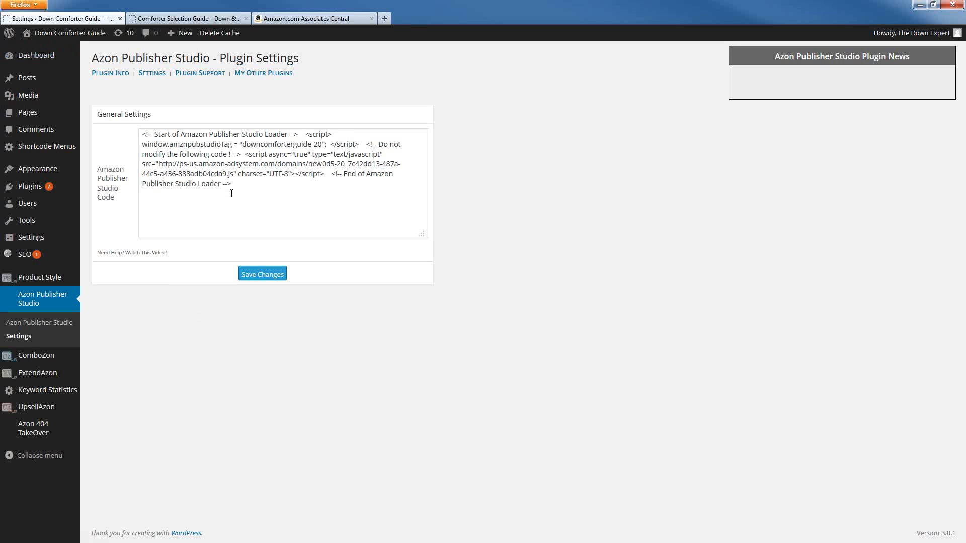
left_click(175, 19)
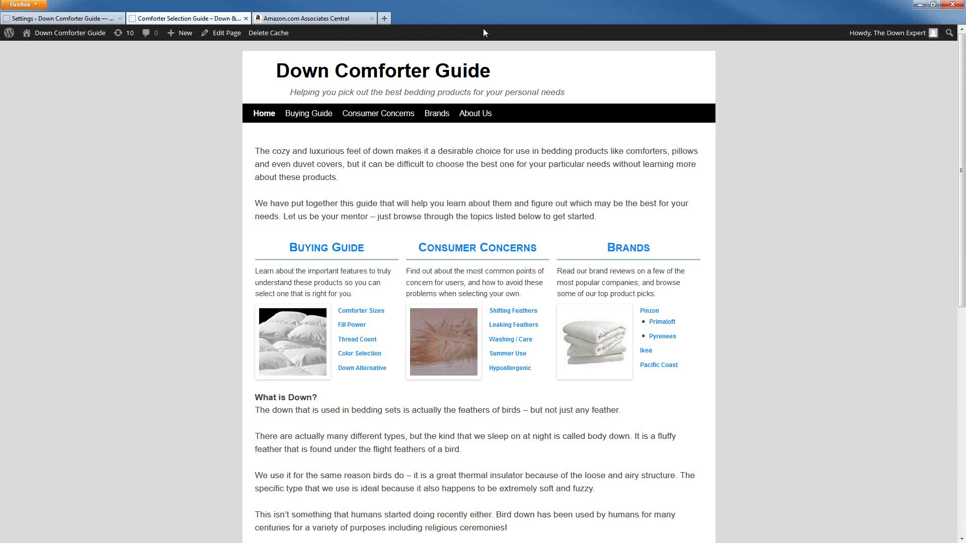
Step: Enable the Publisher Studio toolbar for the DCG instance in Amazon Associates Central and close the pop-up window
left_click(307, 19)
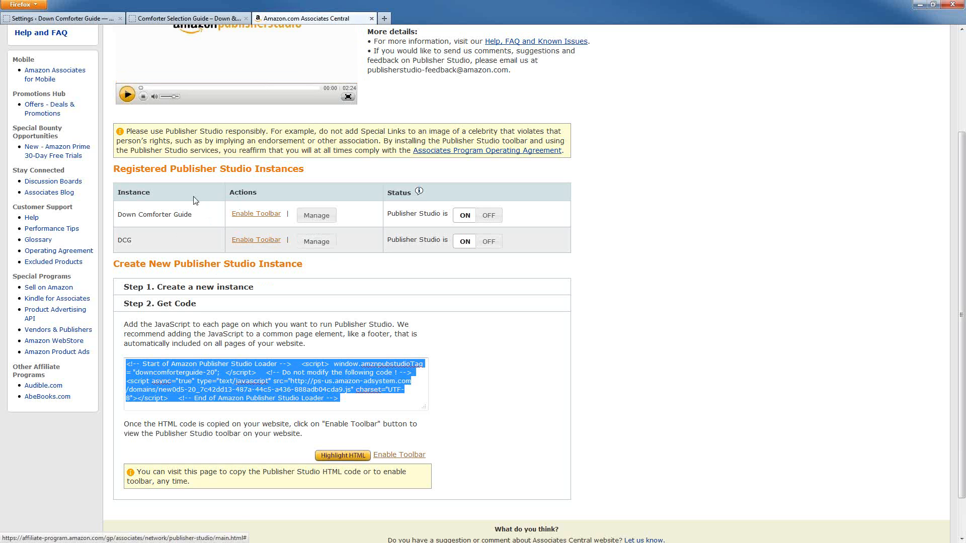
left_click(134, 244)
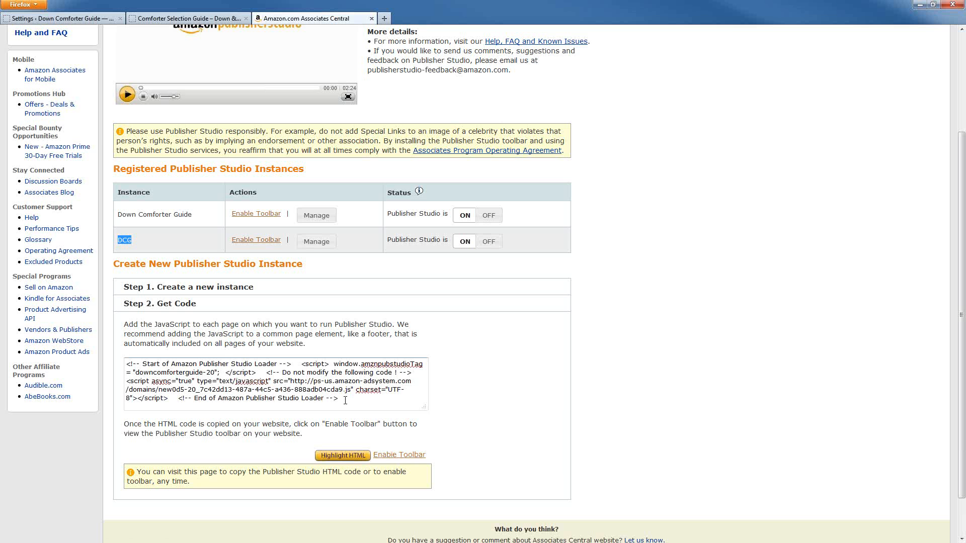
left_click(239, 241)
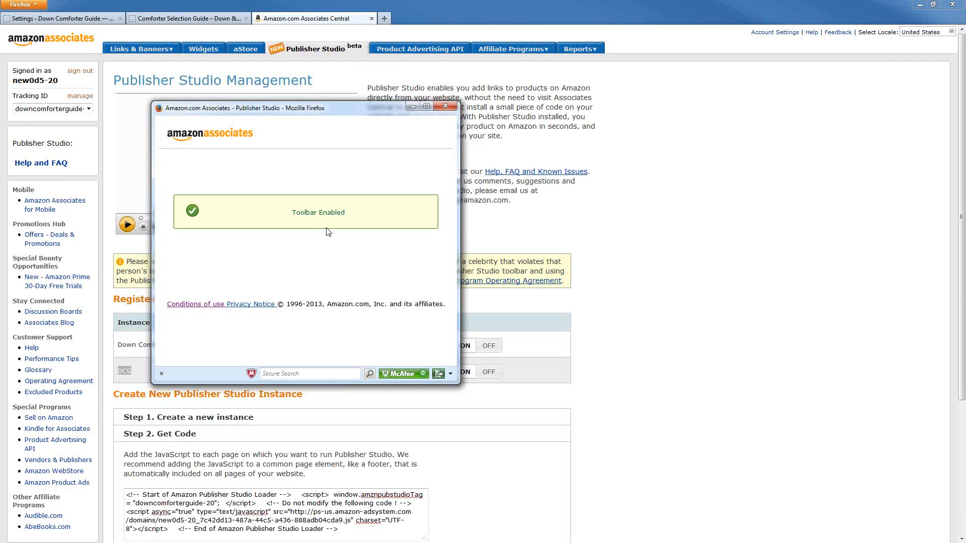
left_click(446, 108)
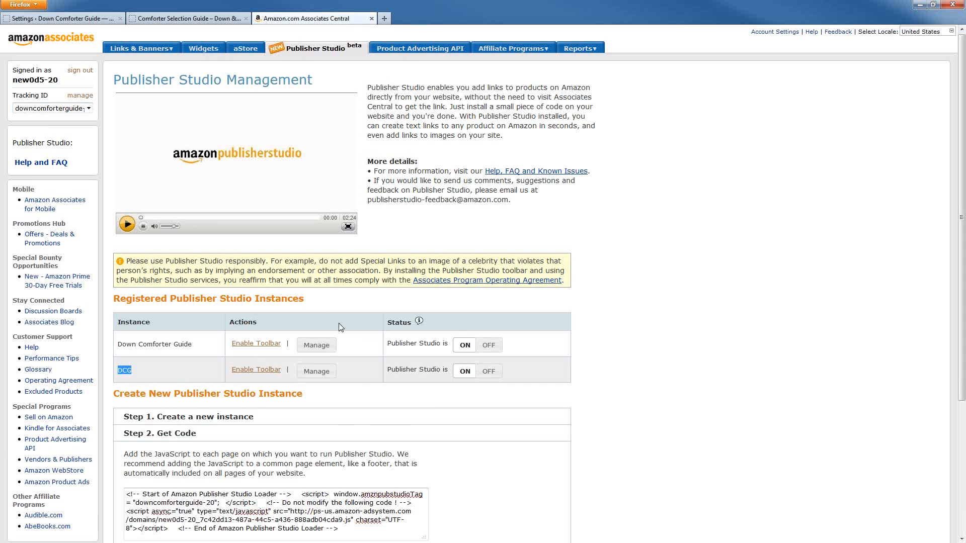
Step: Examine the tracking ID in the generated loader code and the toolbar options of the registered Publisher Studio instances
scroll(339, 323, "down", 5)
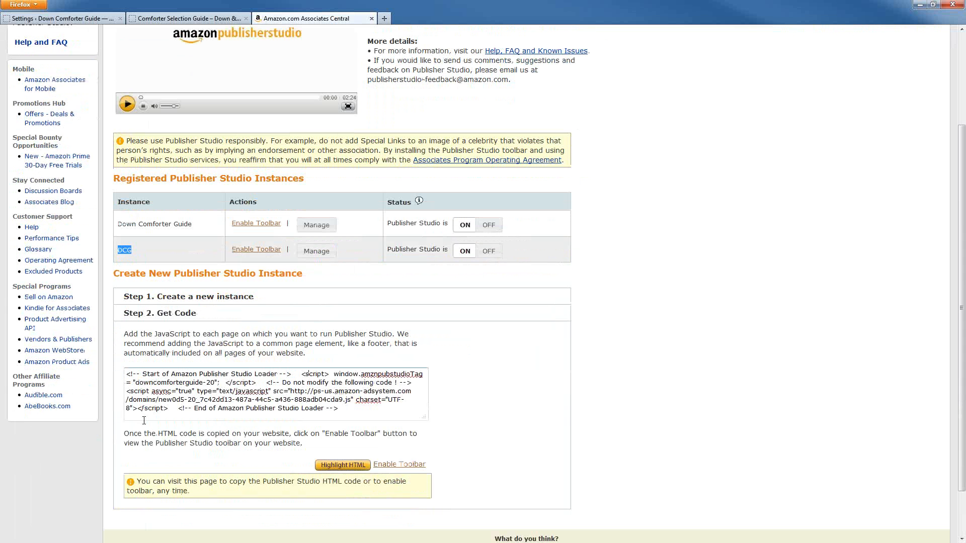
left_click(137, 382)
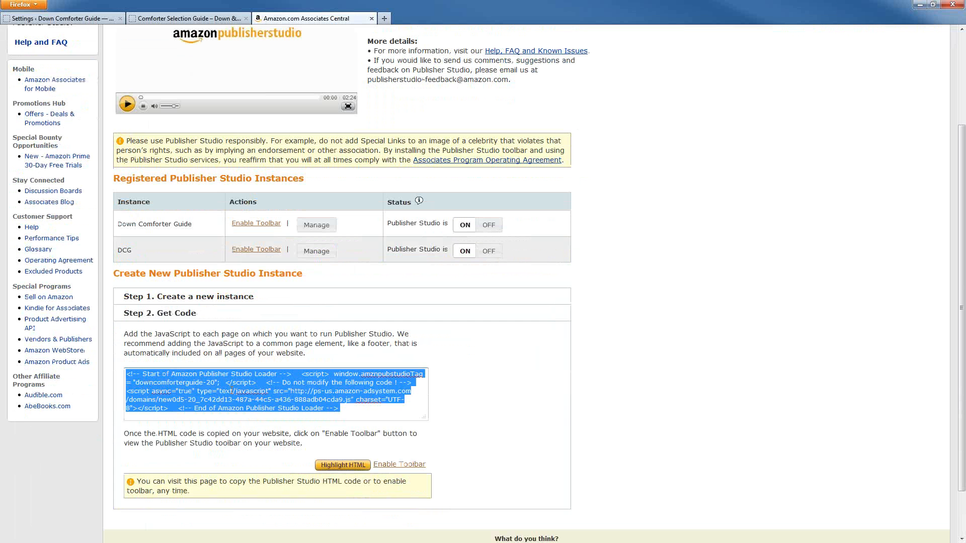
left_click(215, 382)
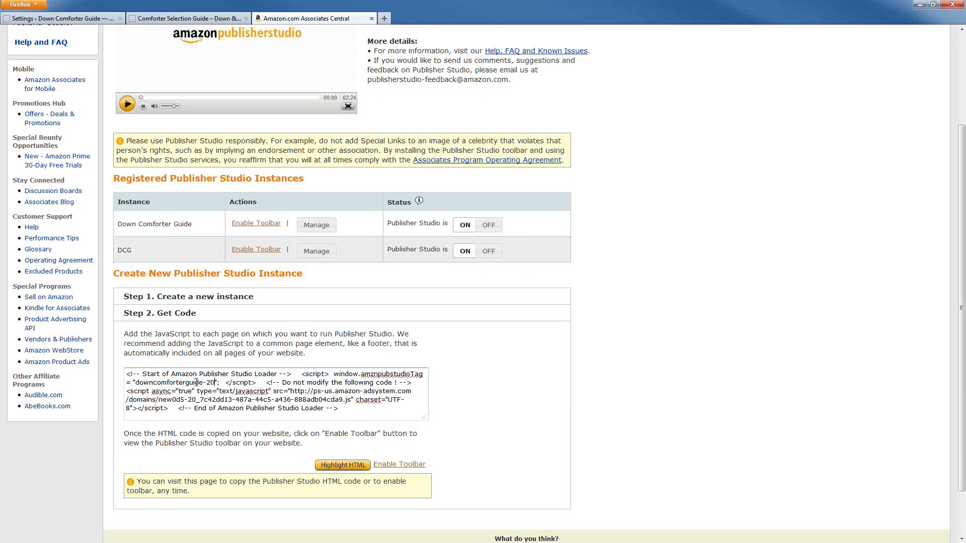
scroll(91, 170, "up", 4)
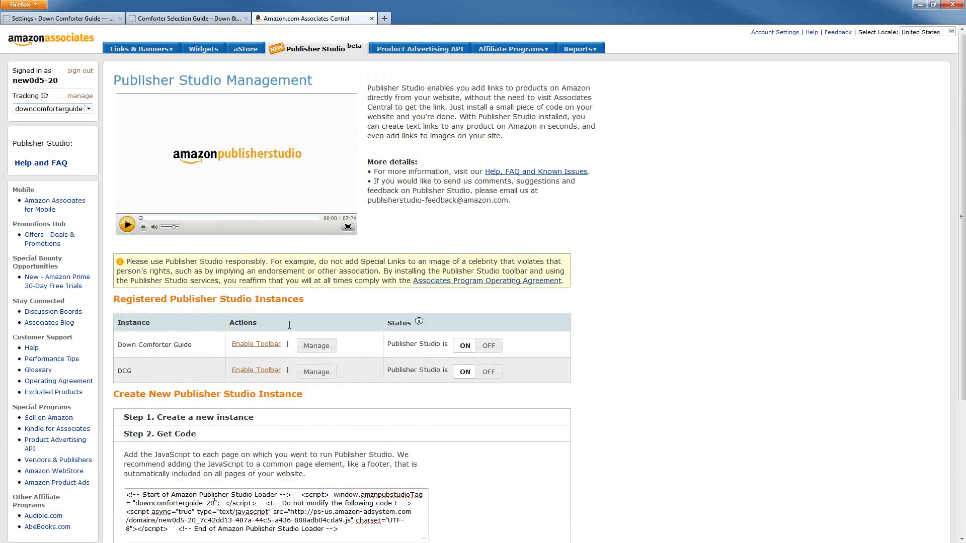
scroll(197, 341, "down", 1)
scroll(197, 343, "down", 3)
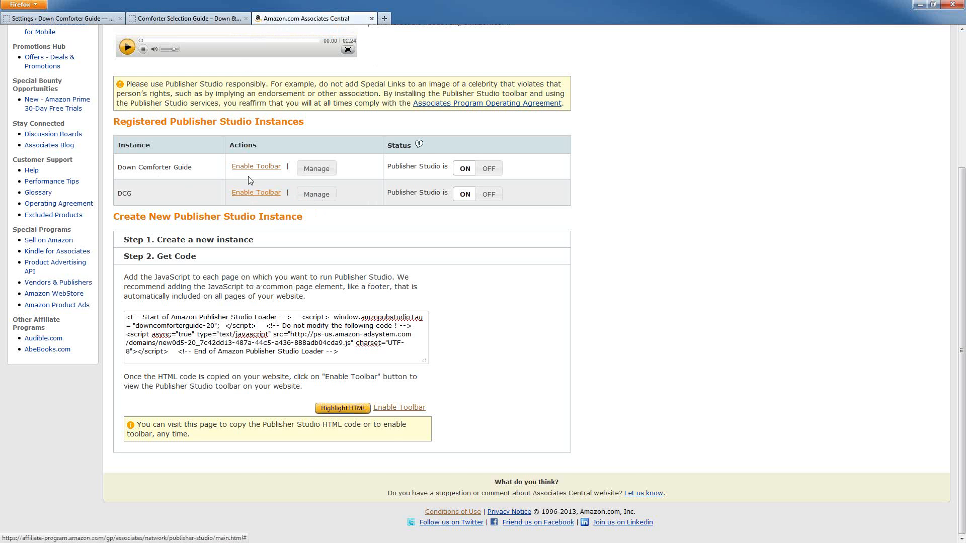
Step: Switch to the open Down Comforter Guide site and reload its home page to load the Publisher Studio toolbar
left_click(175, 20)
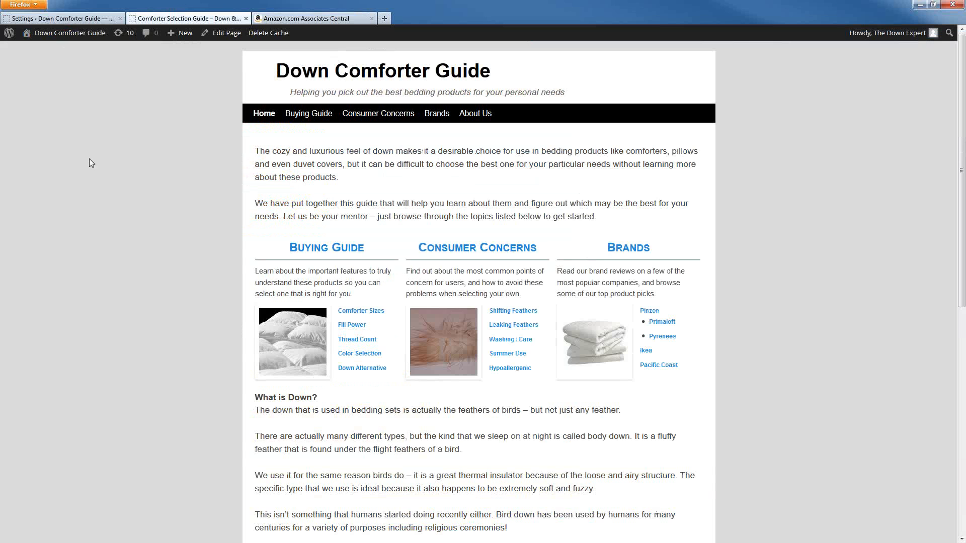
key("F5")
key("Return")
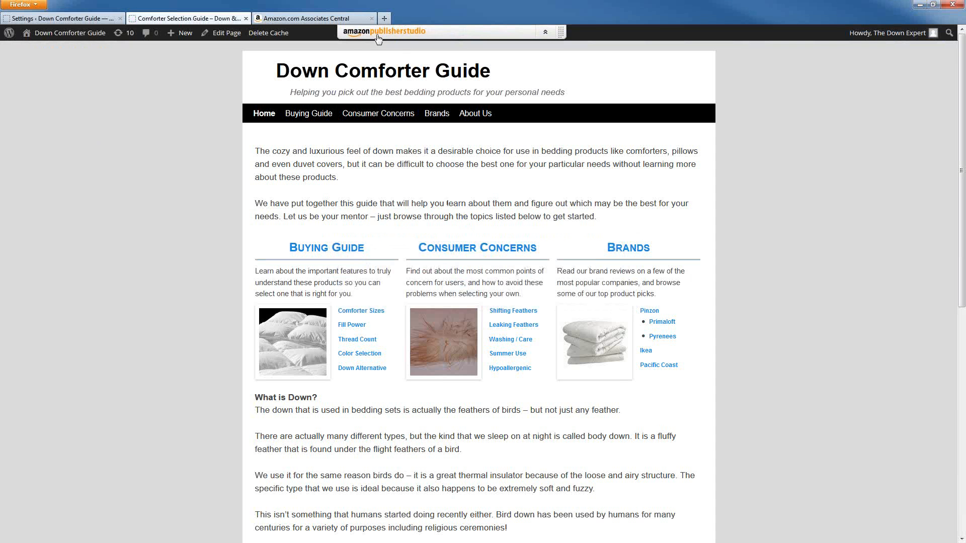
Step: Examine the tagging modes offered by the Publisher Studio toolbar on the home page
mouse_move(379, 38)
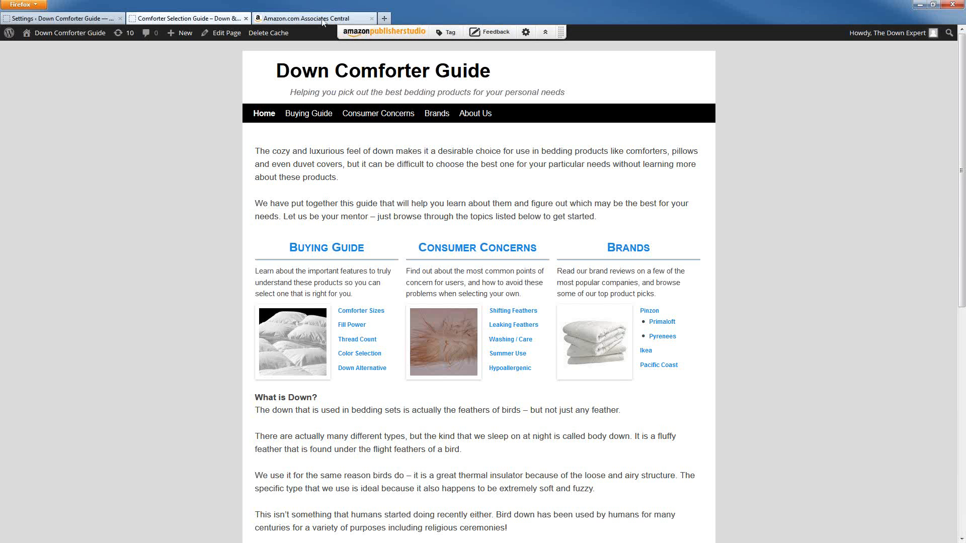
left_click(448, 33)
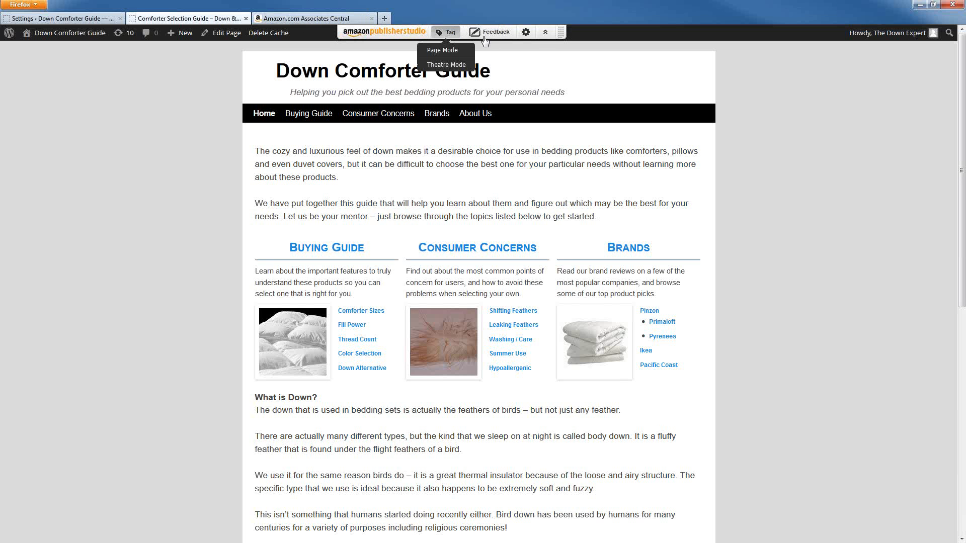
left_click(456, 34)
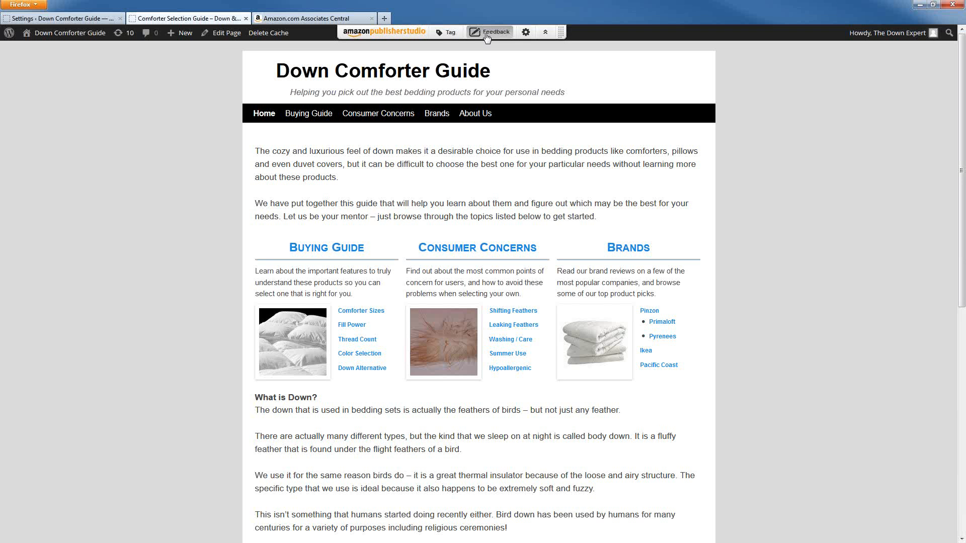
mouse_move(442, 37)
Step: Open the Down Alternative article and turn on Page Mode tagging at its Hypoallergenic section
left_click(347, 372)
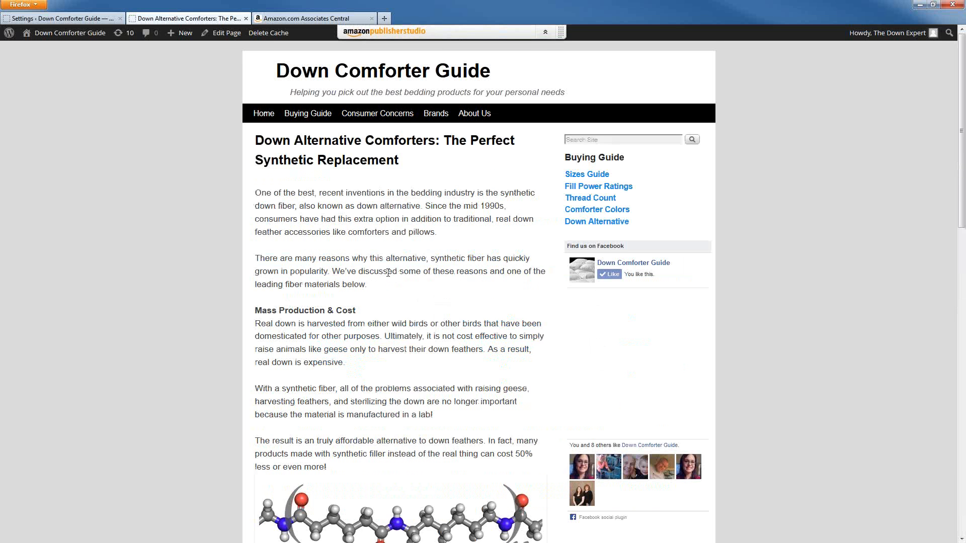
scroll(377, 258, "down", 12)
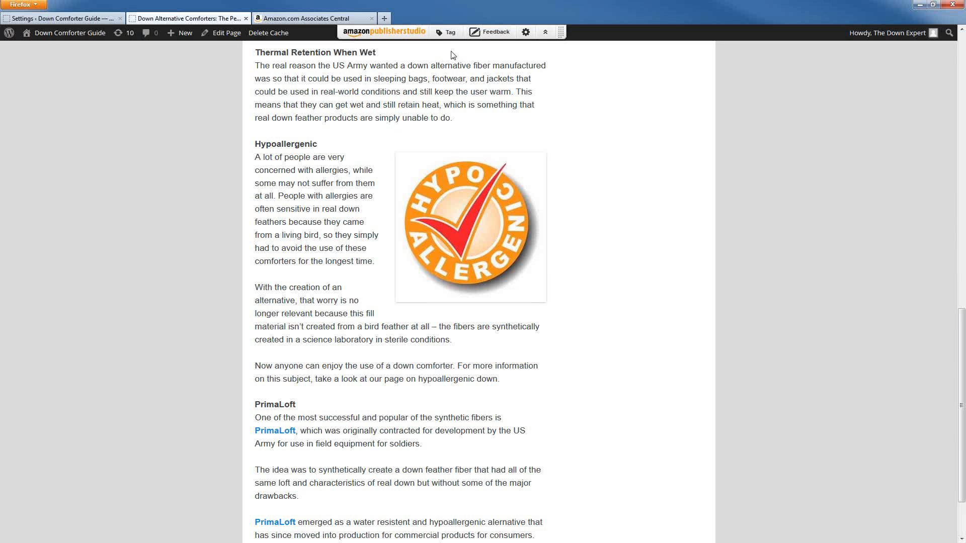
left_click(449, 36)
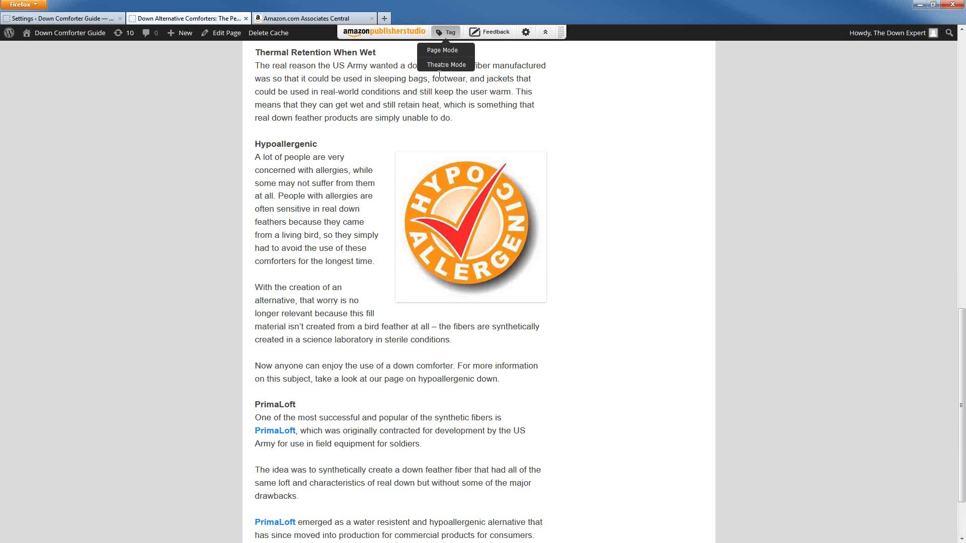
left_click(436, 63)
left_click(449, 34)
left_click(437, 52)
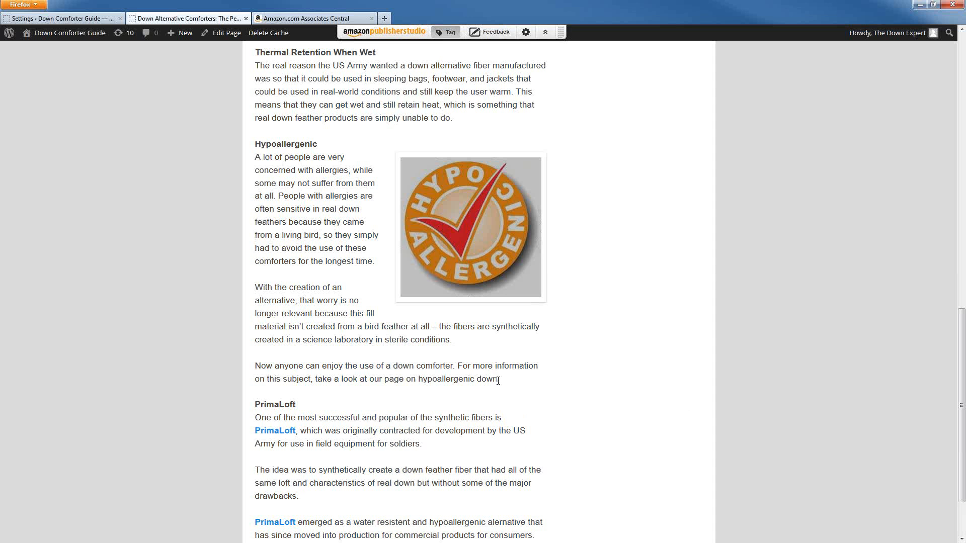
left_click(445, 31)
Step: Tag the phrase "hypoallergenic down" in the article with the Pinzon Primaloft Hypoallergenic Extra product priced $116.99
left_click_drag(419, 380, 497, 381)
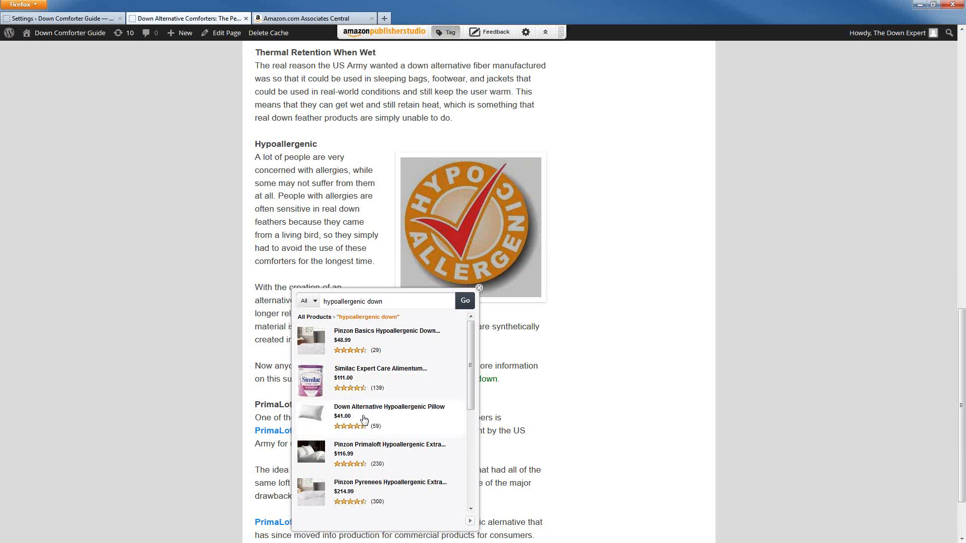
left_click_drag(387, 302, 323, 302)
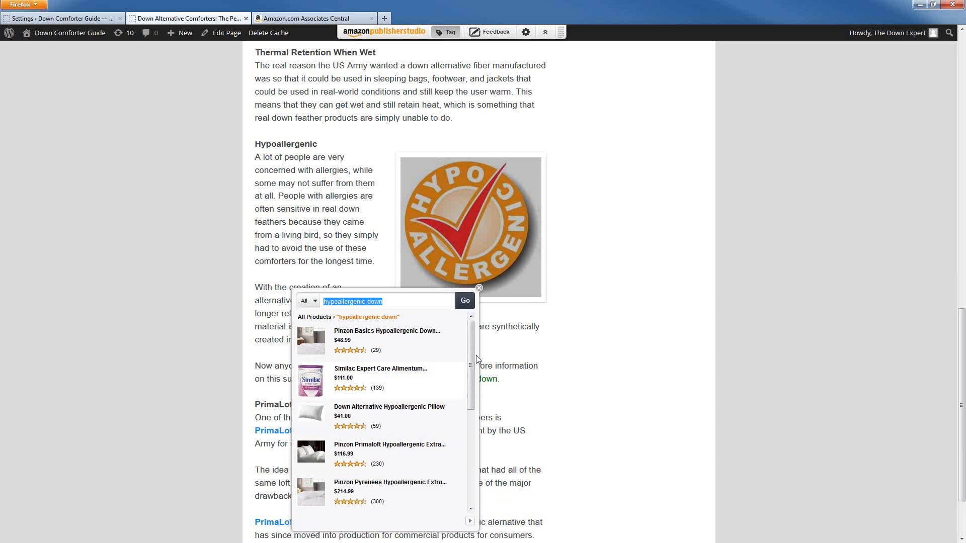
left_click_drag(470, 359, 455, 341)
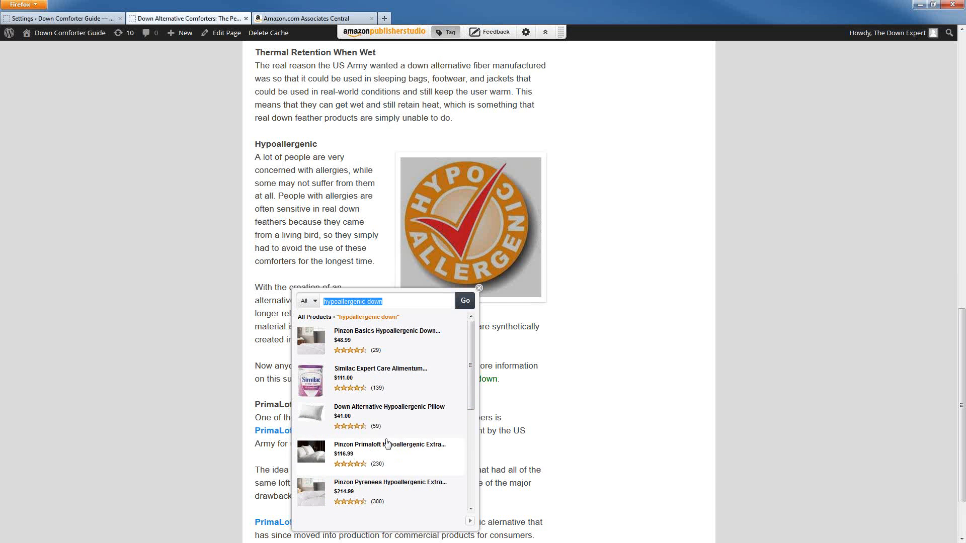
left_click(349, 451)
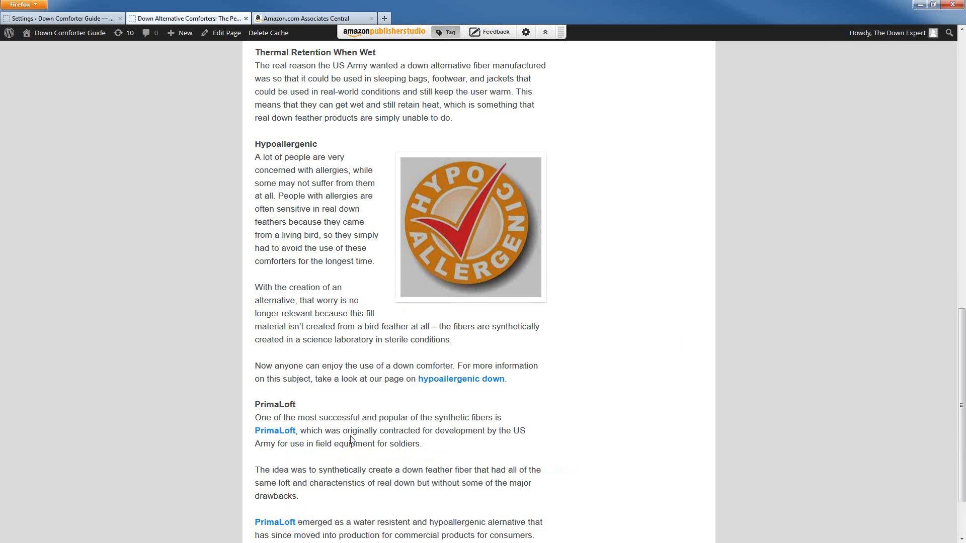
Step: Check the "hypoallergenic down" link by opening its Amazon product page in a new tab, and return to the article
mouse_move(430, 385)
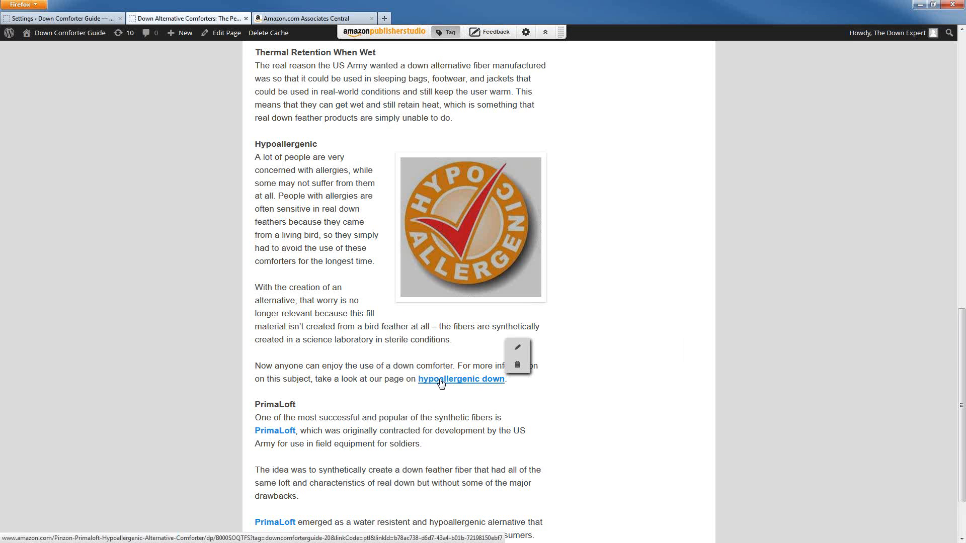
right_click(441, 384)
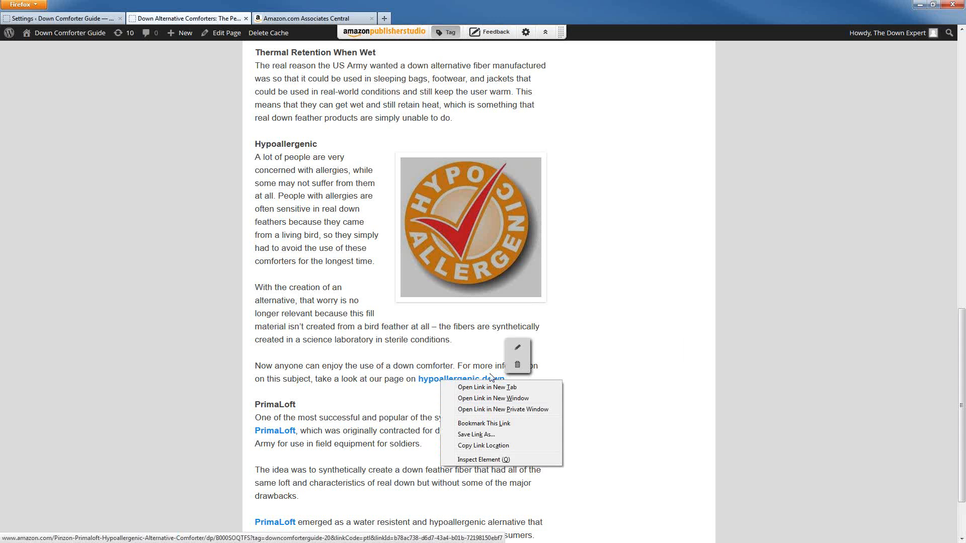
left_click(523, 386)
left_click(282, 19)
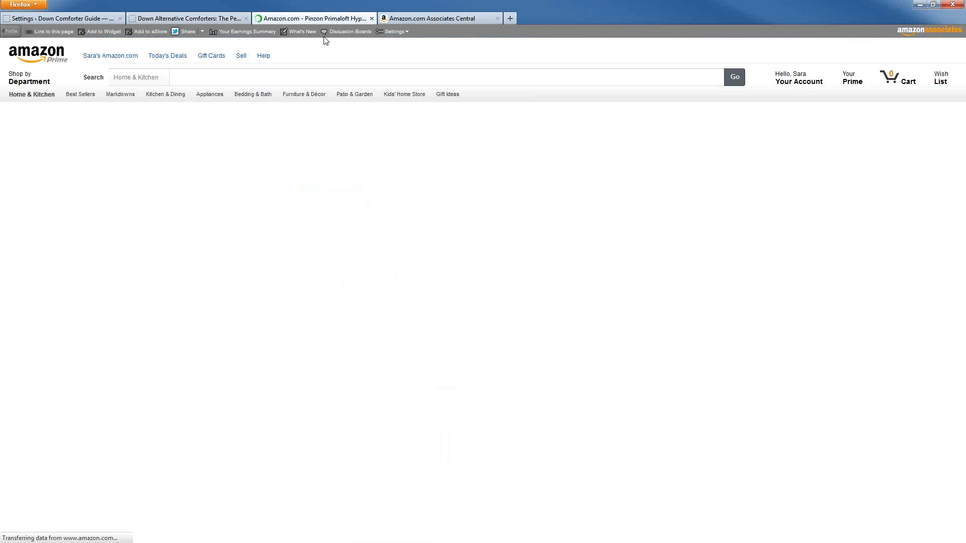
left_click(181, 19)
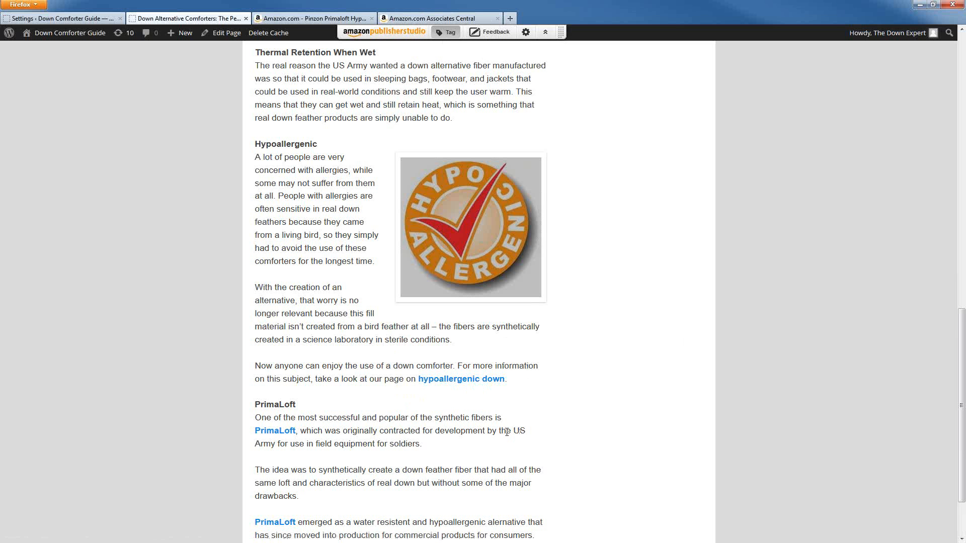
Step: View the alternative products for editing the "hypoallergenic down" link and close the product search without choosing one
mouse_move(475, 382)
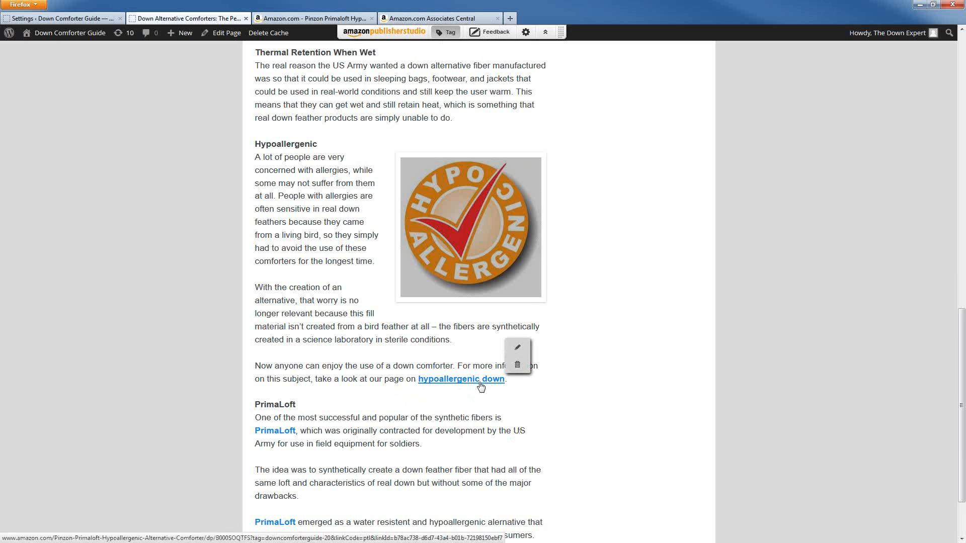
left_click(518, 348)
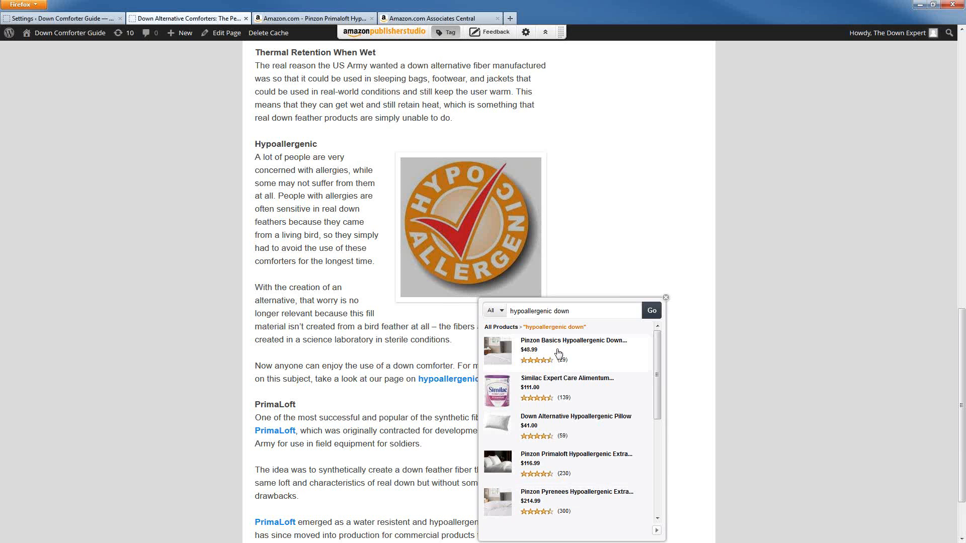
left_click(580, 317)
left_click(666, 298)
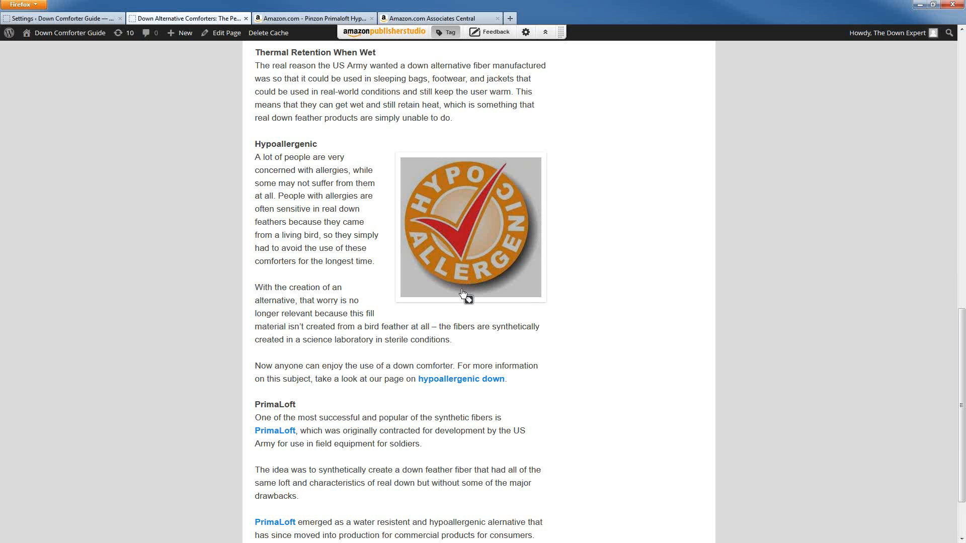
Step: Tag the Hypoallergenic image by searching "hypoallergenic down comforter" in Home & Garden and choosing the Pinzon Primaloft Hypoallergenic Medium product
left_click(455, 255)
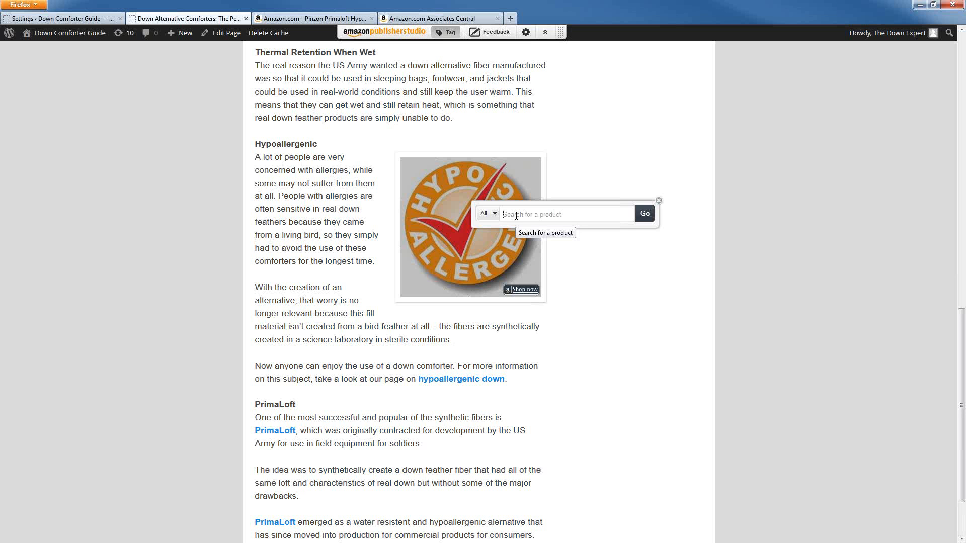
type("hypo")
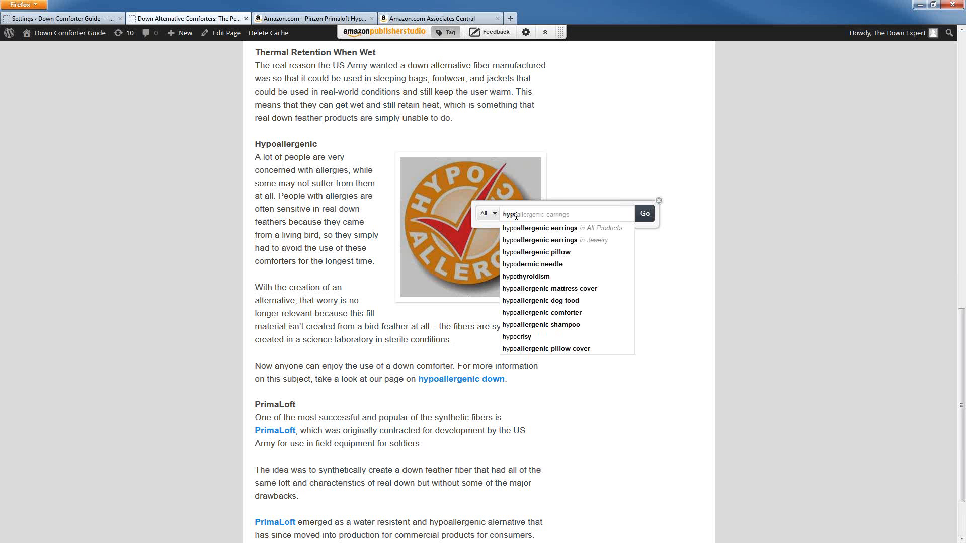
type("allergenic")
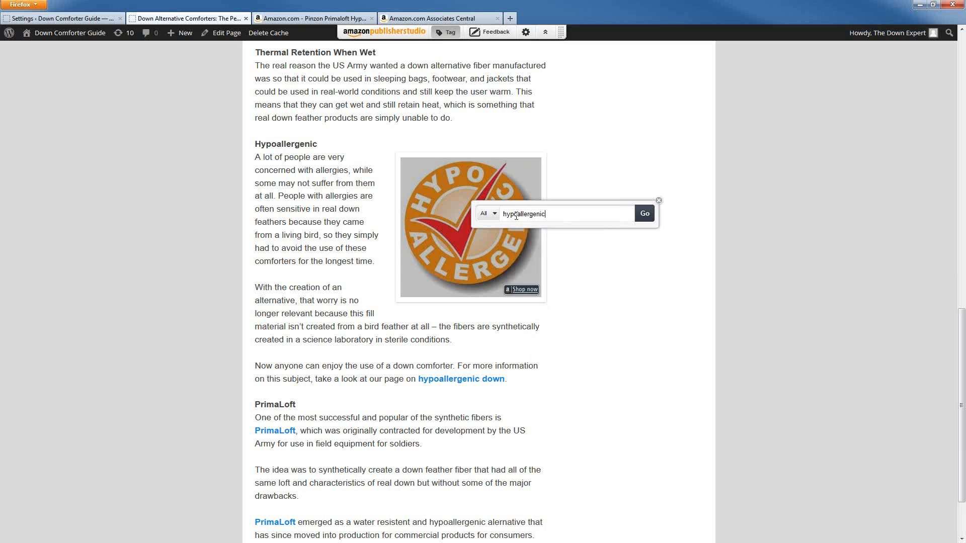
type(" down comforter")
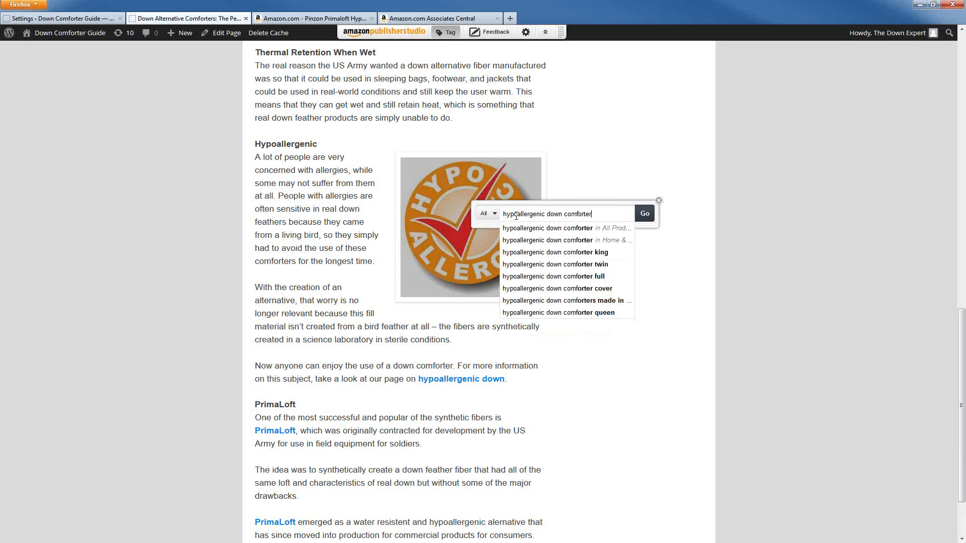
left_click(569, 241)
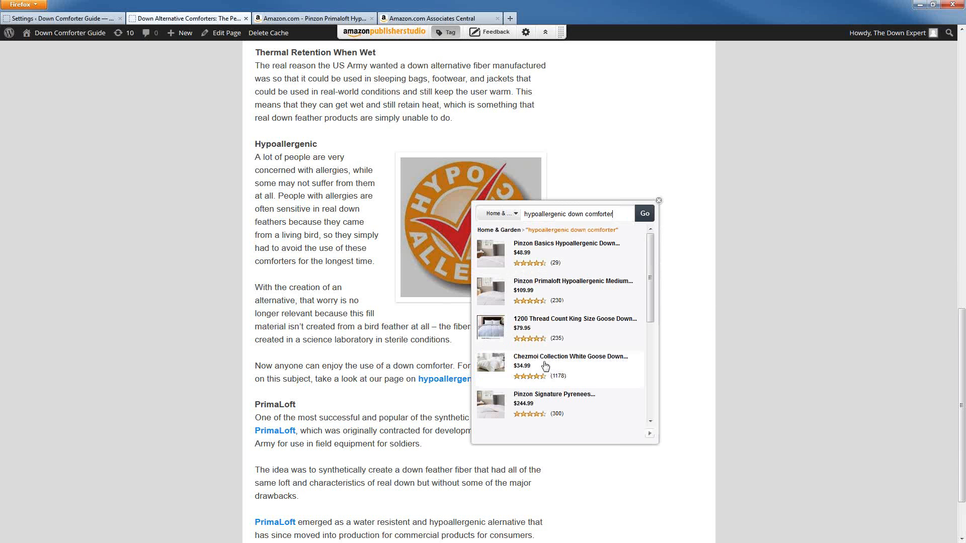
left_click(534, 294)
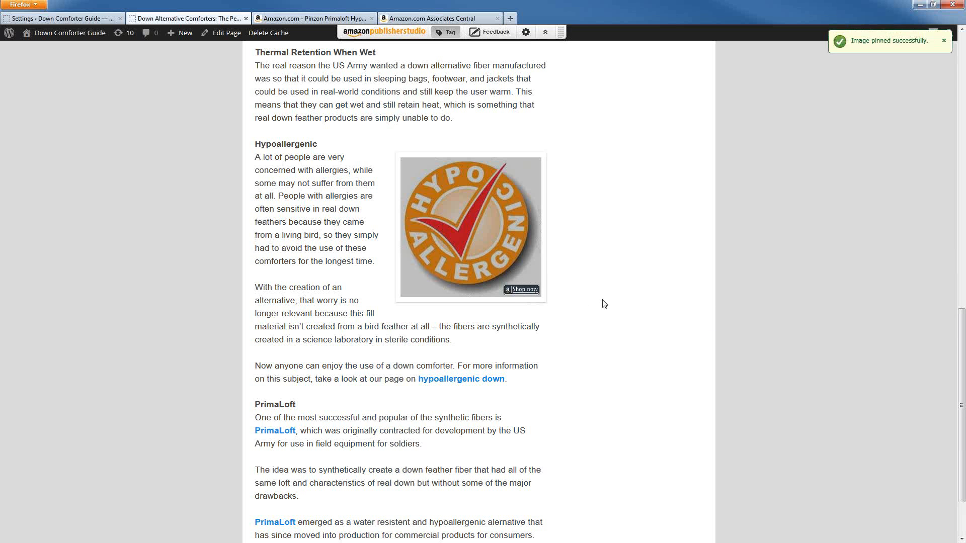
Step: Preview the product pop-up of the Shop now tag on the Hypoallergenic image and dismiss it
mouse_move(523, 291)
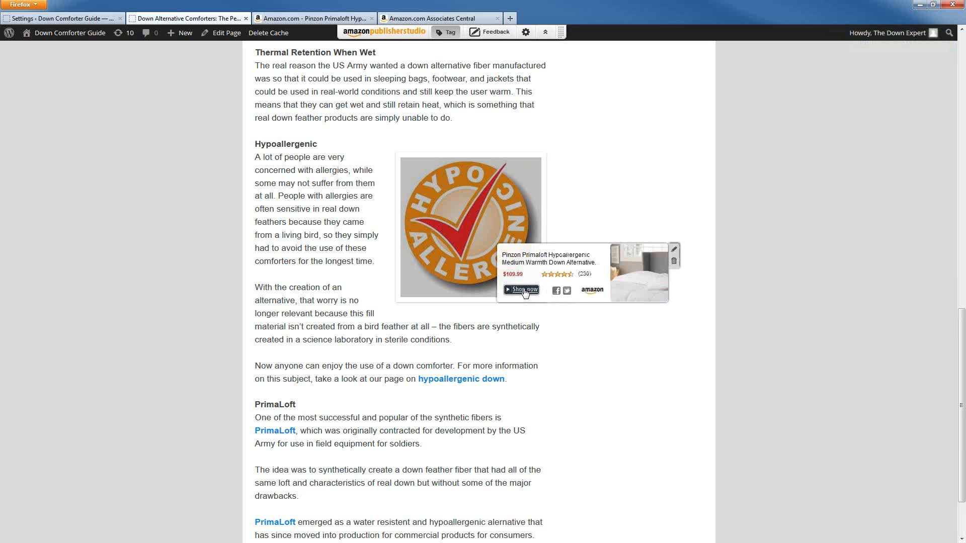
left_click(580, 200)
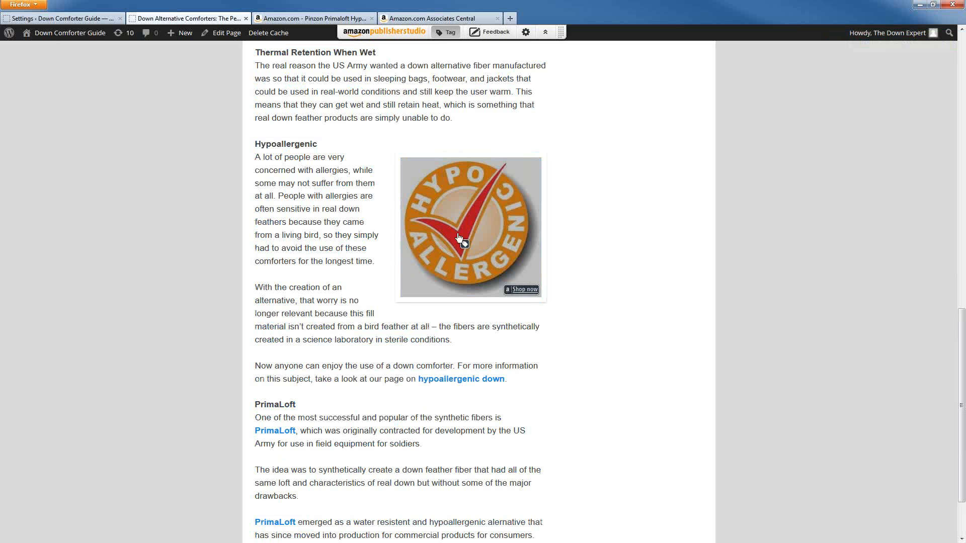
mouse_move(509, 301)
Step: Pin the Publisher Studio toolbar to the bottom, preview the image's product pop-up, and pin the toolbar back to the top
left_click(526, 32)
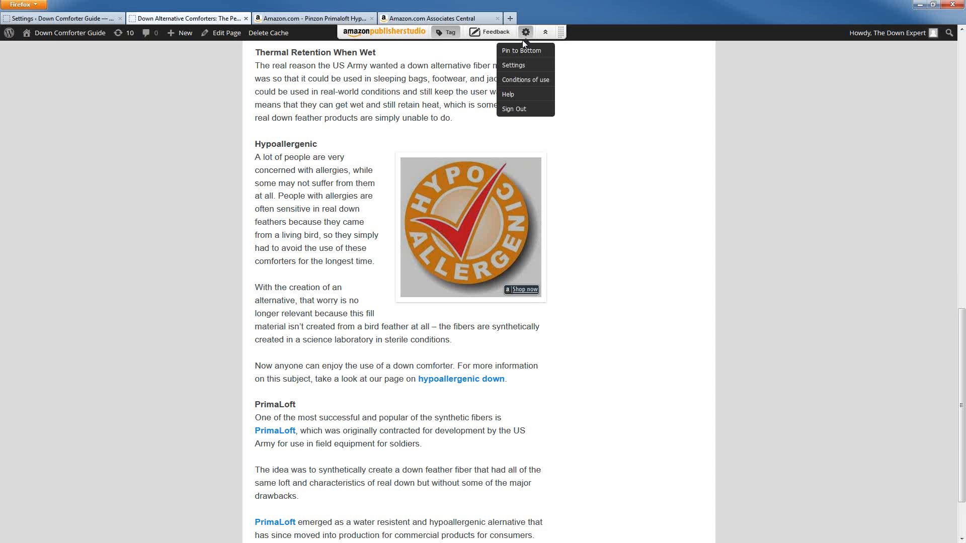
left_click(523, 40)
left_click(527, 35)
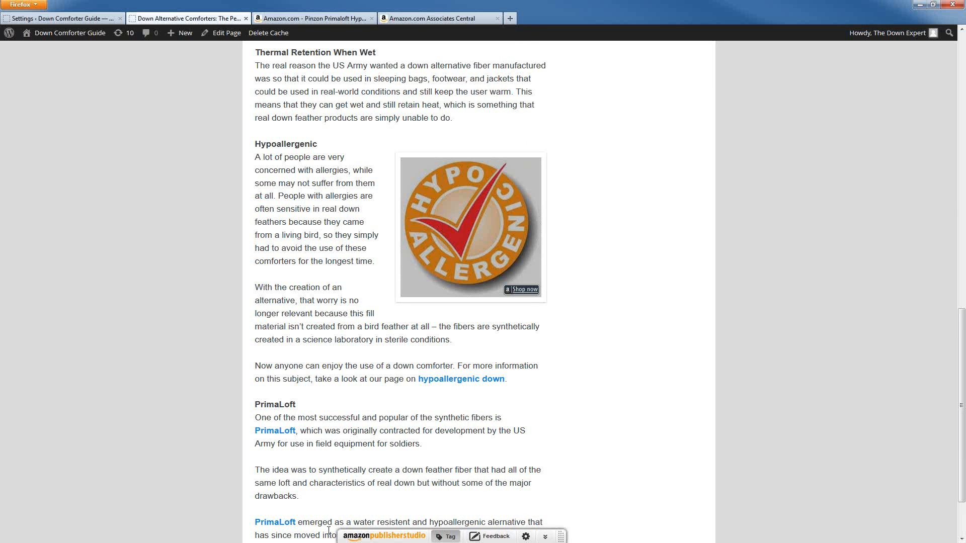
mouse_move(534, 291)
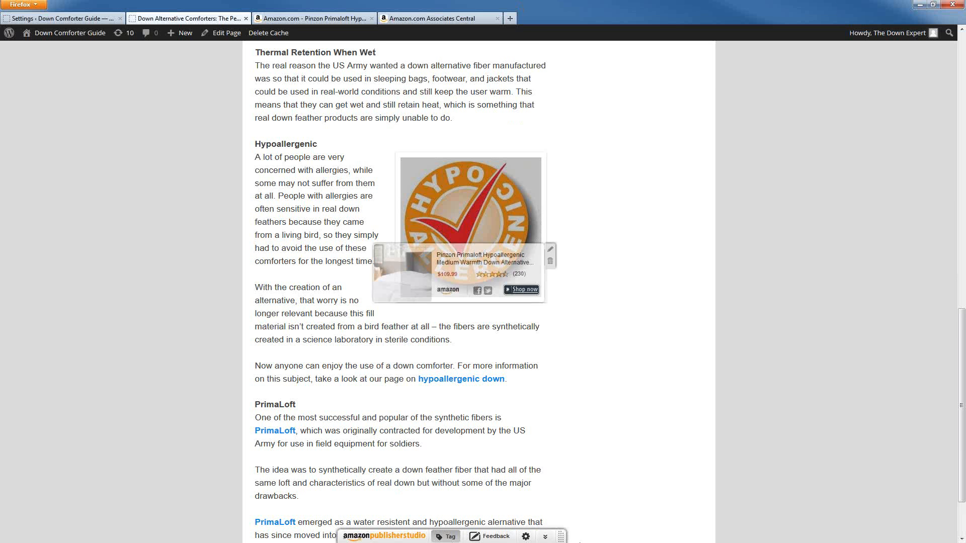
left_click(526, 536)
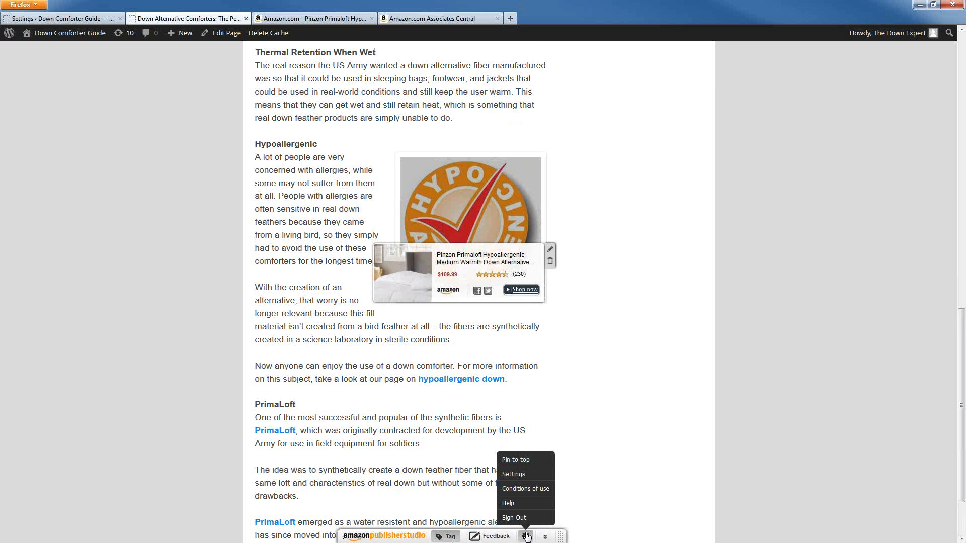
left_click(510, 461)
Step: Review the width and height ranges in the toolbar's Image Tagging Settings and close them without saving
left_click(525, 32)
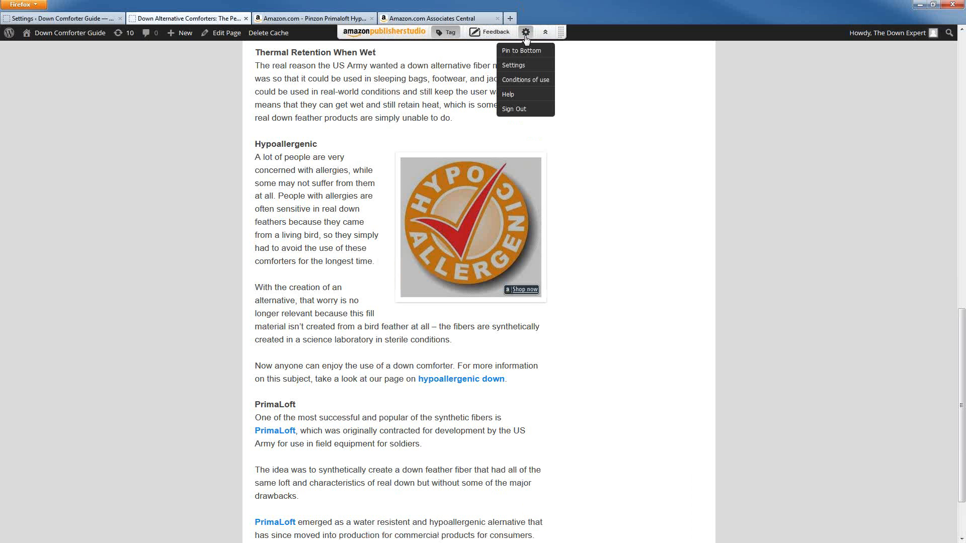
left_click(513, 65)
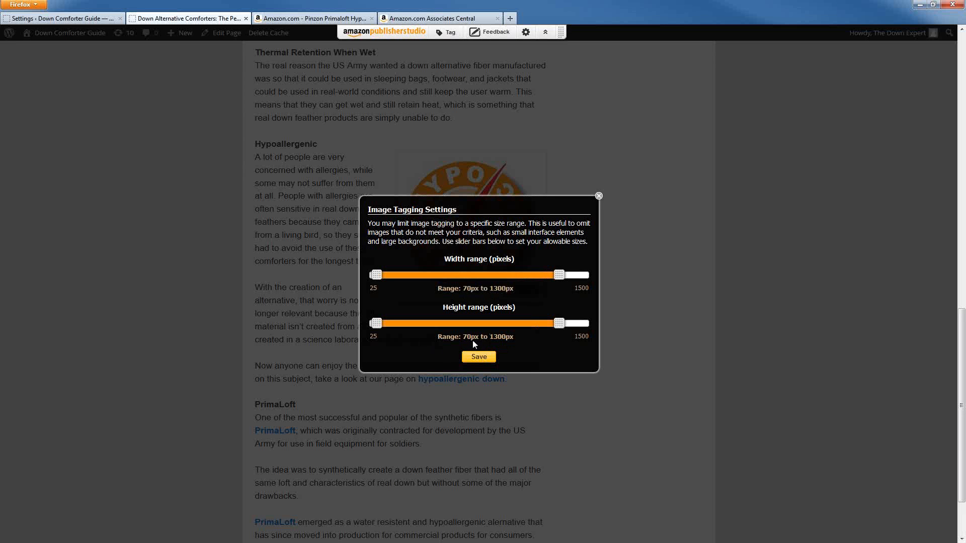
left_click(599, 196)
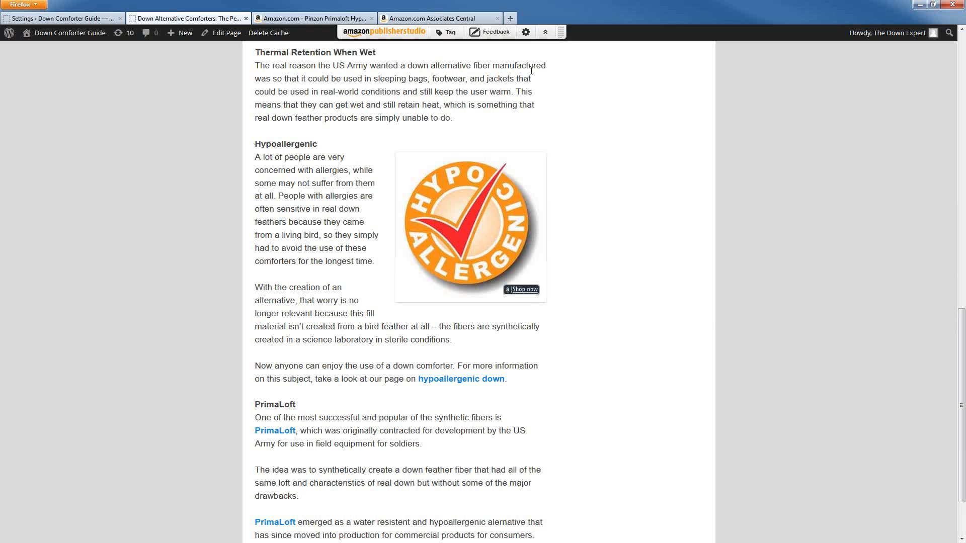
Step: Open image tagging in Theatre Mode and review the page's images under the Tagged, Untagged, Ignored and All filters
left_click(445, 32)
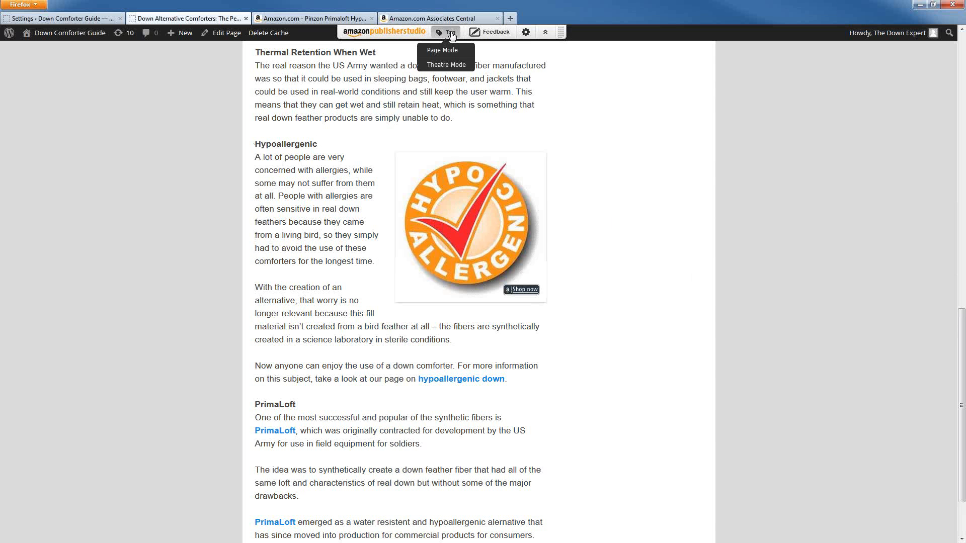
left_click(441, 66)
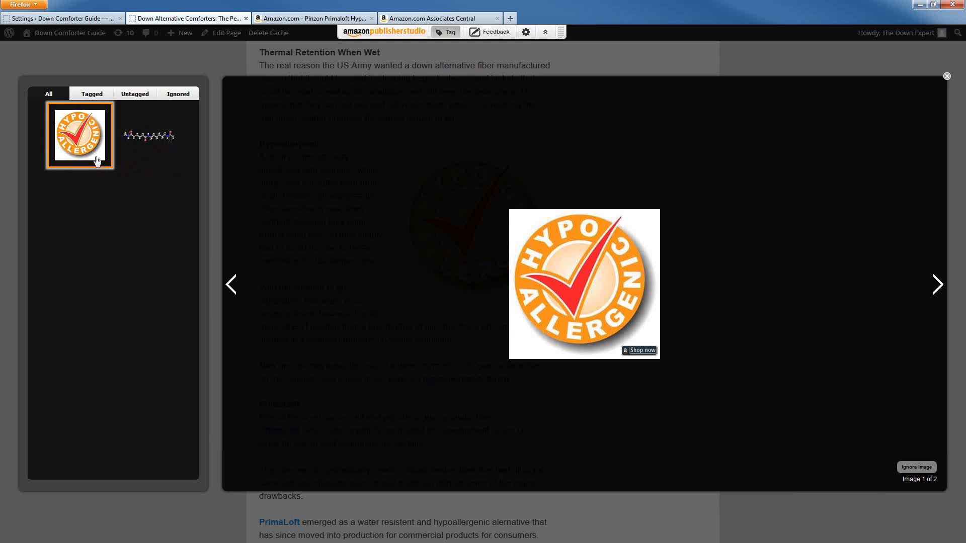
left_click(93, 96)
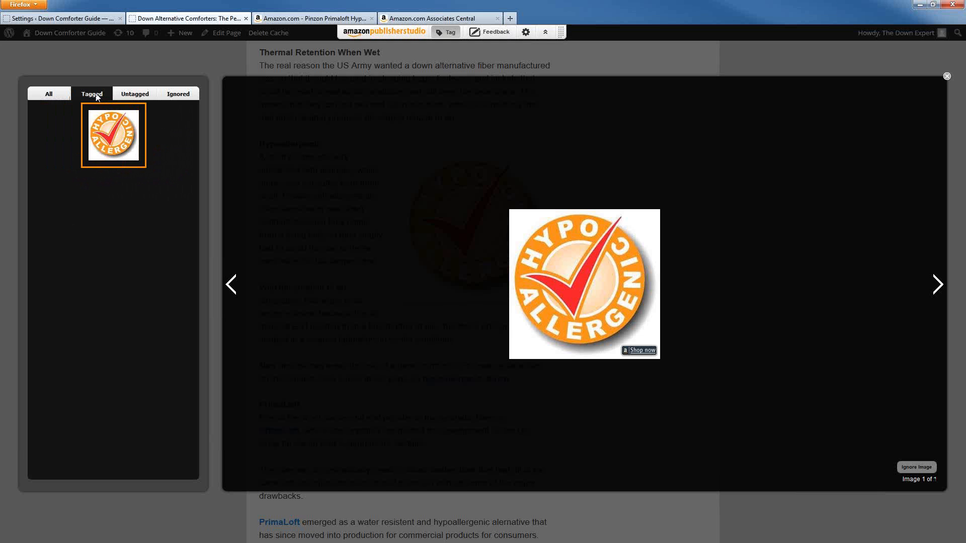
left_click(137, 97)
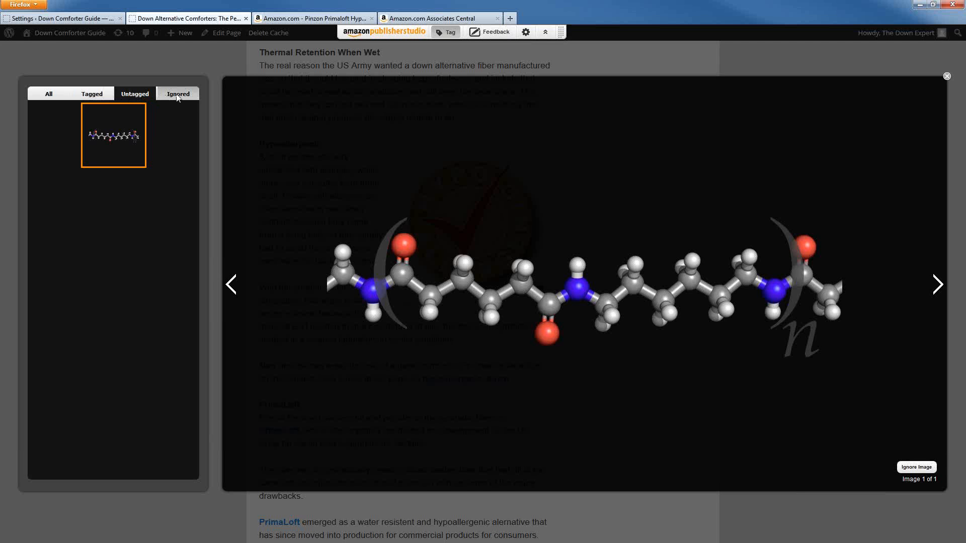
left_click(177, 94)
left_click(48, 95)
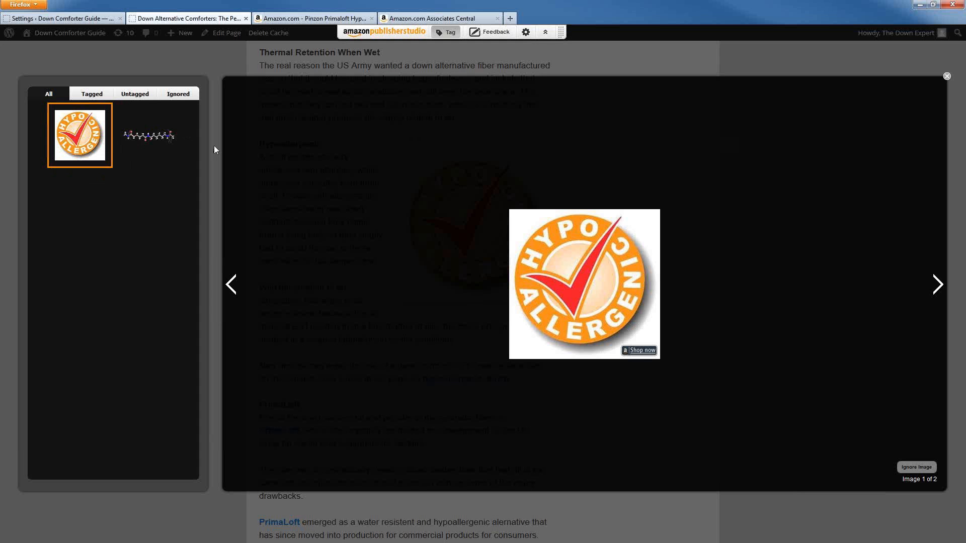
Step: Open the product search on the molecule image in Theatre Mode, and exit Theatre Mode without tagging it
left_click(136, 136)
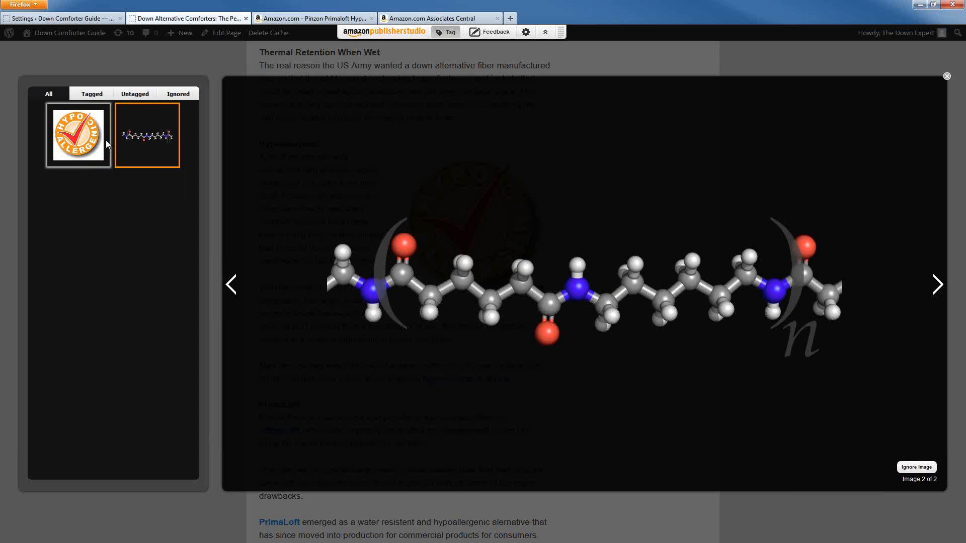
left_click(549, 307)
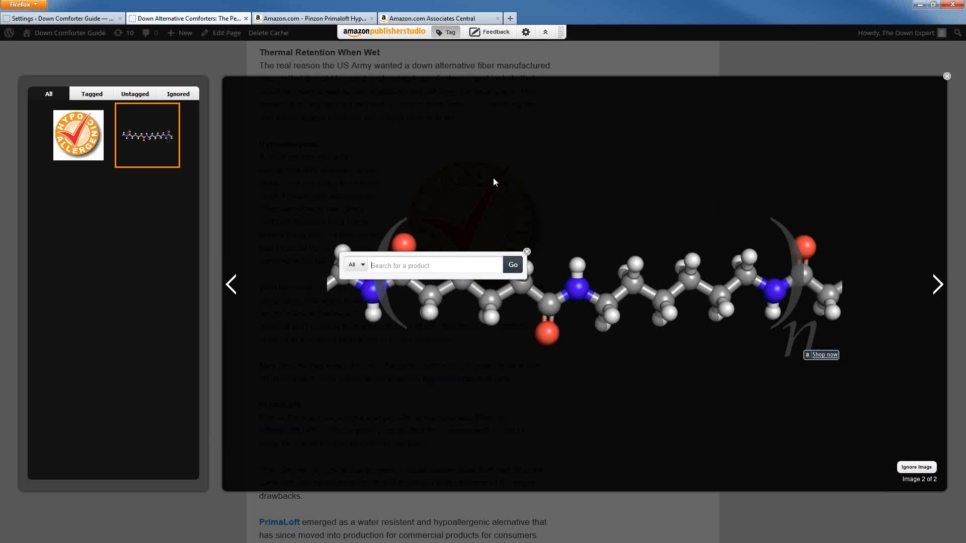
left_click(946, 76)
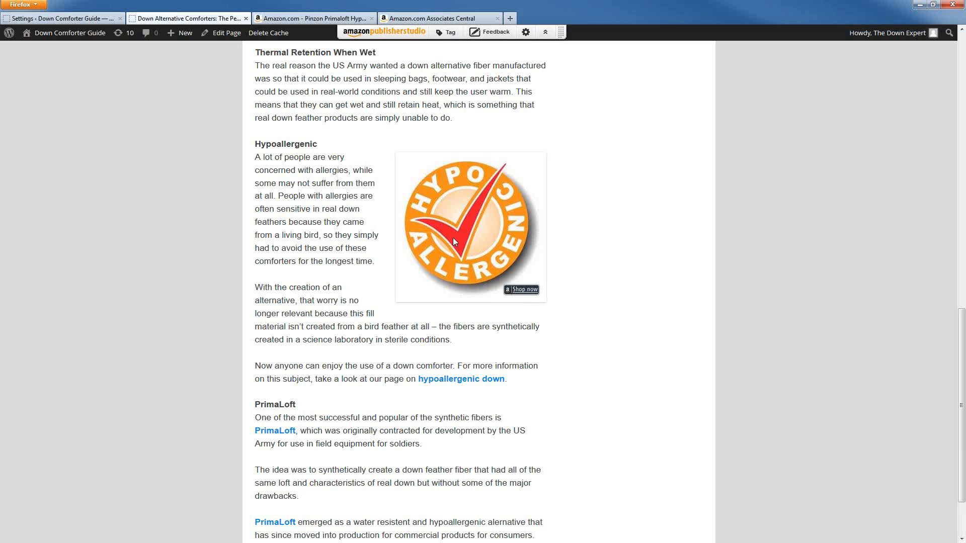
Step: Check the Amazon product page behind the "hypoallergenic down" link, close it, and preview the Hypoallergenic image's product pop-up
mouse_move(518, 294)
mouse_move(474, 388)
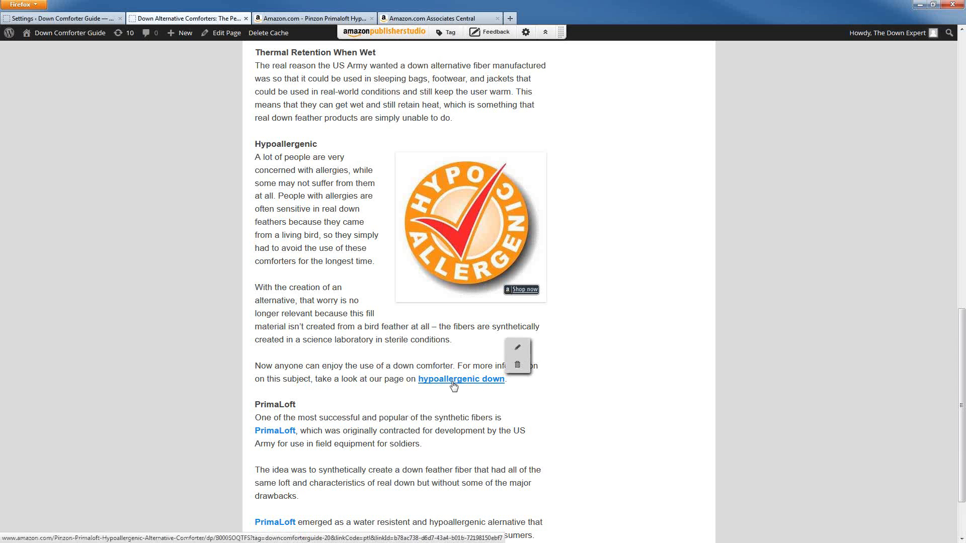
left_click(453, 385)
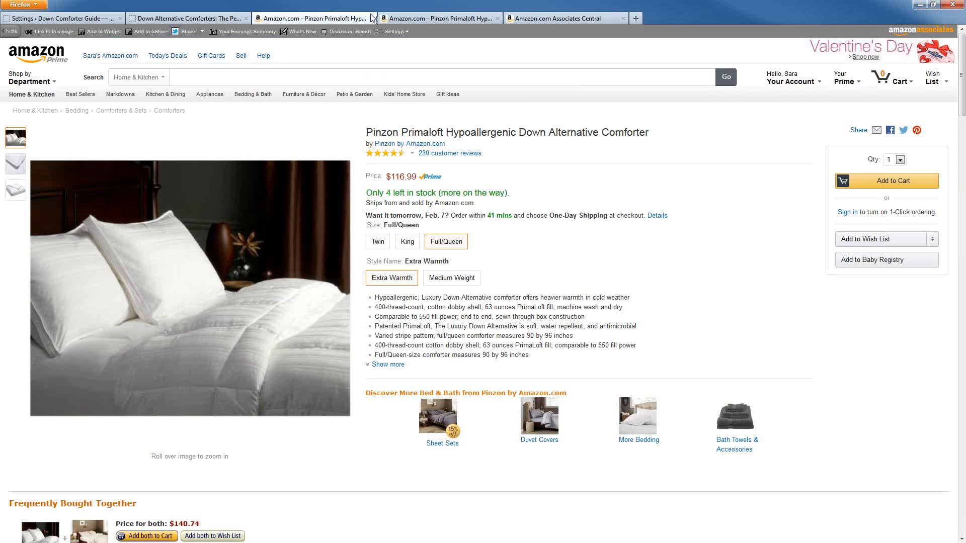
left_click(372, 18)
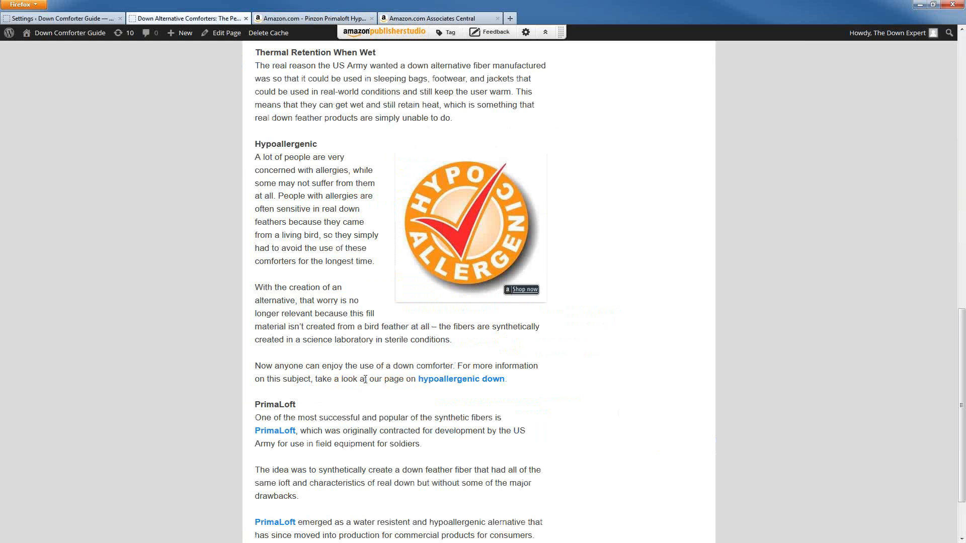
mouse_move(421, 383)
mouse_move(546, 291)
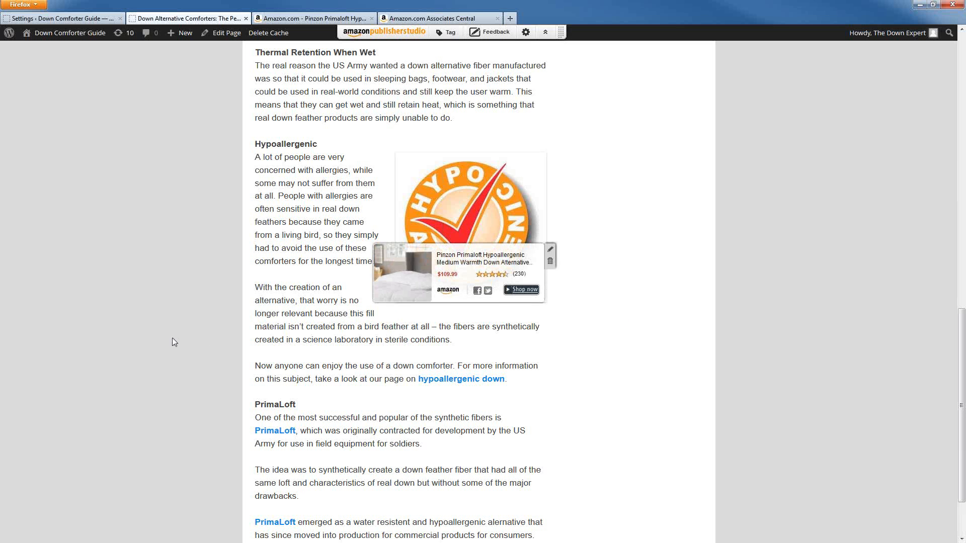